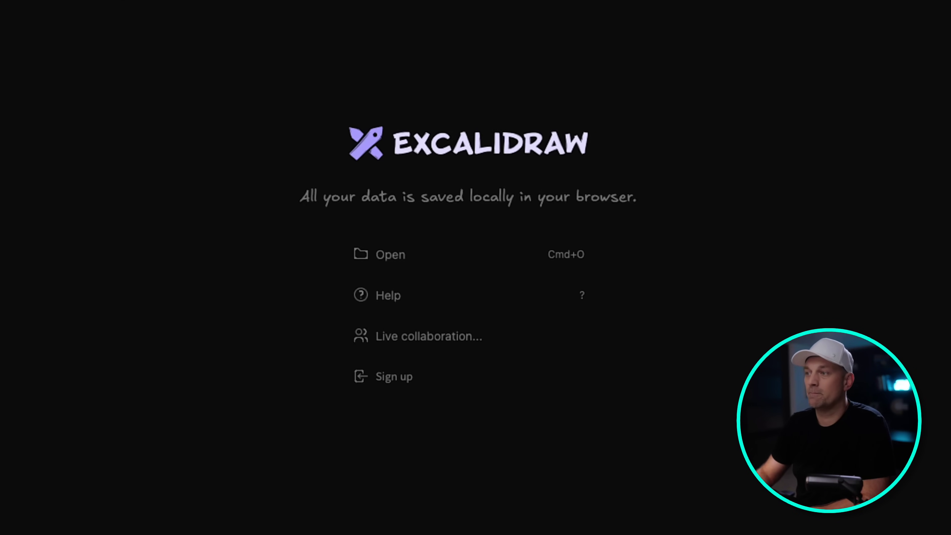
Try out the canvas with two thick freehand strokes and two rounded rectangles, and erase all of them
{"action": "left_click", "coordinate": [512, 61]}
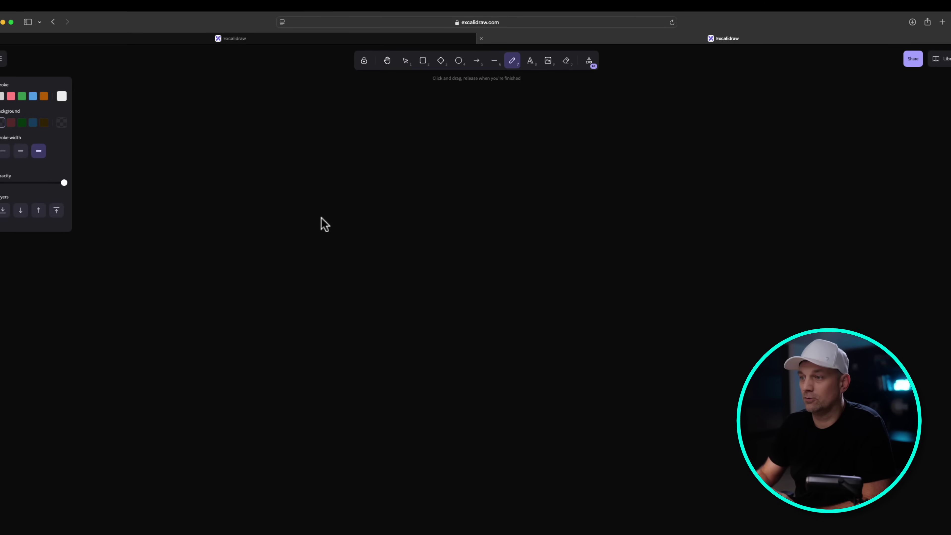
{"action": "mouse_move", "coordinate": [315, 213]}
{"action": "left_mouse_down"}
{"action": "mouse_move", "coordinate": [366, 252]}
{"action": "mouse_move", "coordinate": [402, 235]}
{"action": "left_mouse_up"}
{"action": "left_click_drag", "start_coordinate": [537, 208], "coordinate": [522, 320]}
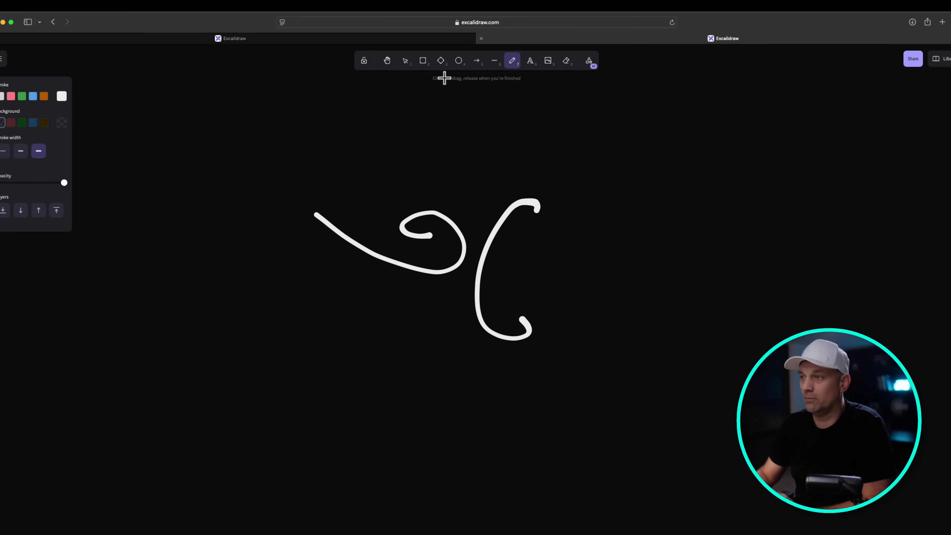
{"action": "key", "text": "r"}
{"action": "left_click_drag", "start_coordinate": [442, 399], "coordinate": [447, 436]}
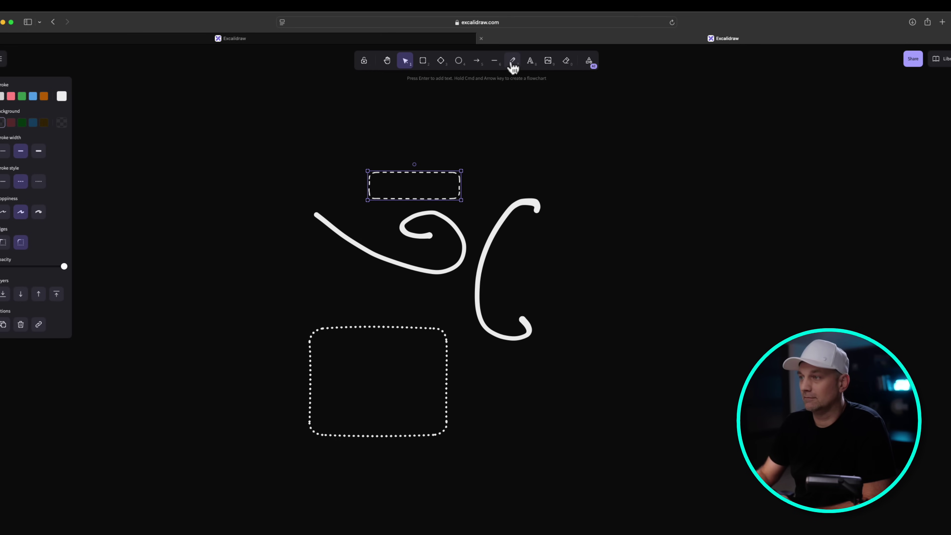
{"action": "left_click", "coordinate": [566, 61]}
{"action": "mouse_move", "coordinate": [435, 174]}
{"action": "left_mouse_down"}
{"action": "mouse_move", "coordinate": [363, 420]}
{"action": "mouse_move", "coordinate": [579, 254]}
{"action": "left_mouse_up"}
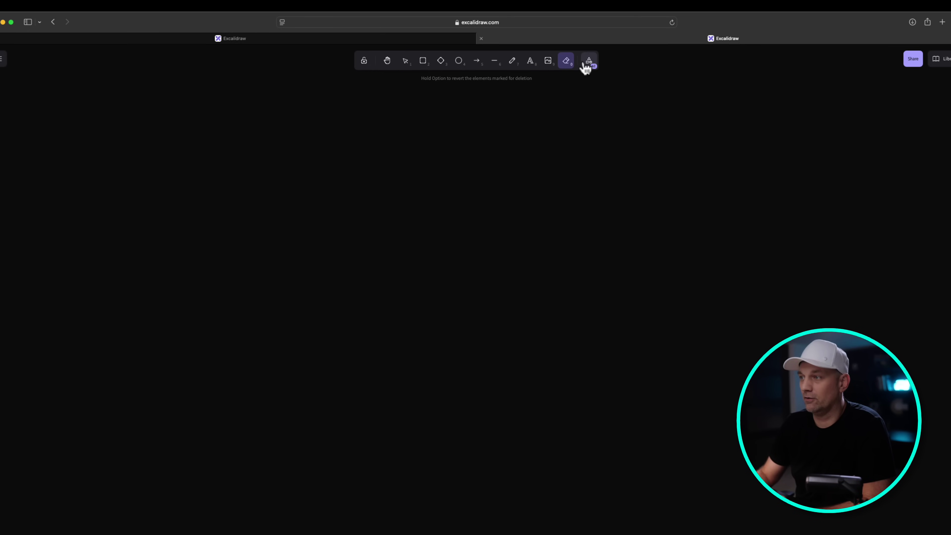
Draw a rounded dashed rectangle and make temporary marks around it with the laser pointer
{"action": "left_click", "coordinate": [423, 62]}
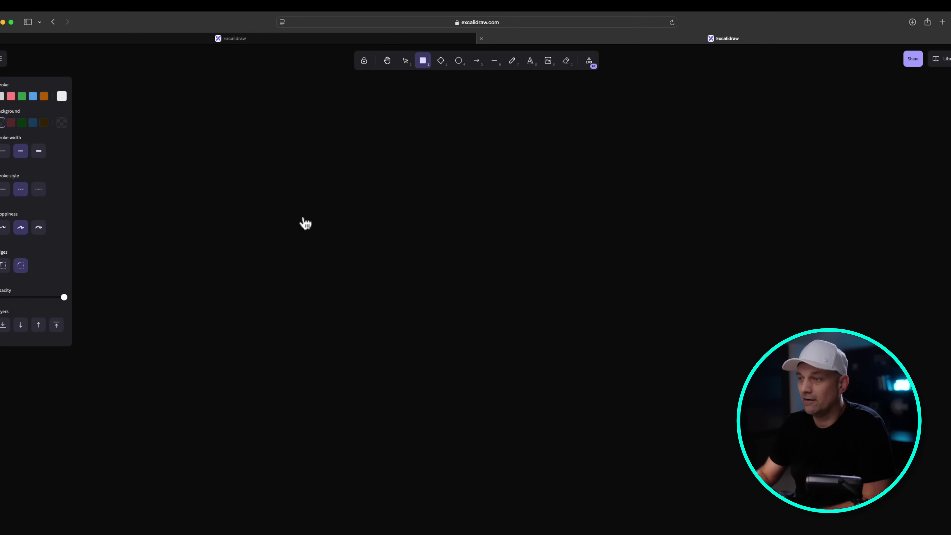
{"action": "left_click_drag", "start_coordinate": [428, 284], "coordinate": [428, 285]}
{"action": "left_click", "coordinate": [589, 62]}
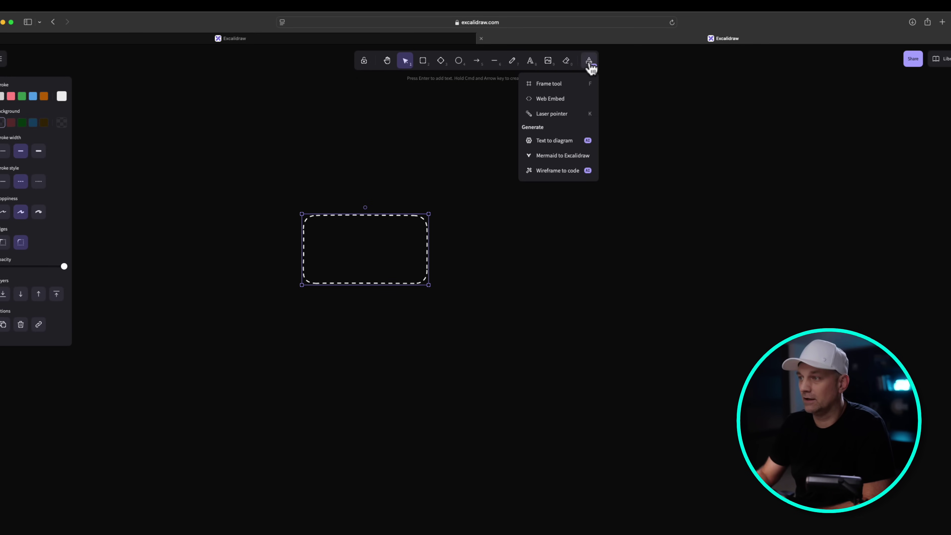
{"action": "left_click", "coordinate": [542, 114]}
{"action": "left_click_drag", "start_coordinate": [578, 208], "coordinate": [340, 238]}
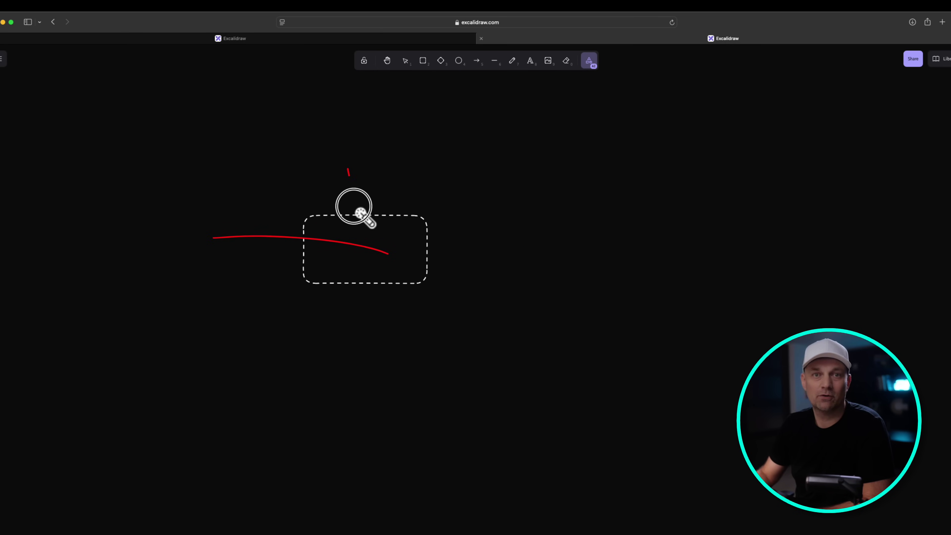
{"action": "left_click_drag", "start_coordinate": [516, 213], "coordinate": [491, 271]}
{"action": "left_click_drag", "start_coordinate": [684, 192], "coordinate": [590, 245]}
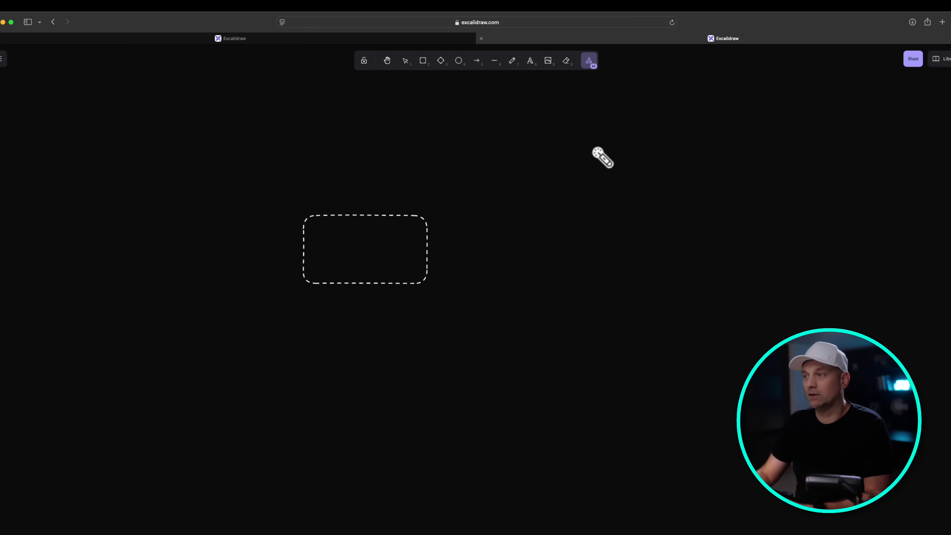
Place the text "Awesome.com" in the dashed rectangle, move it below, and delete both the text and the rectangle
{"action": "left_click_drag", "start_coordinate": [402, 232], "coordinate": [378, 327]}
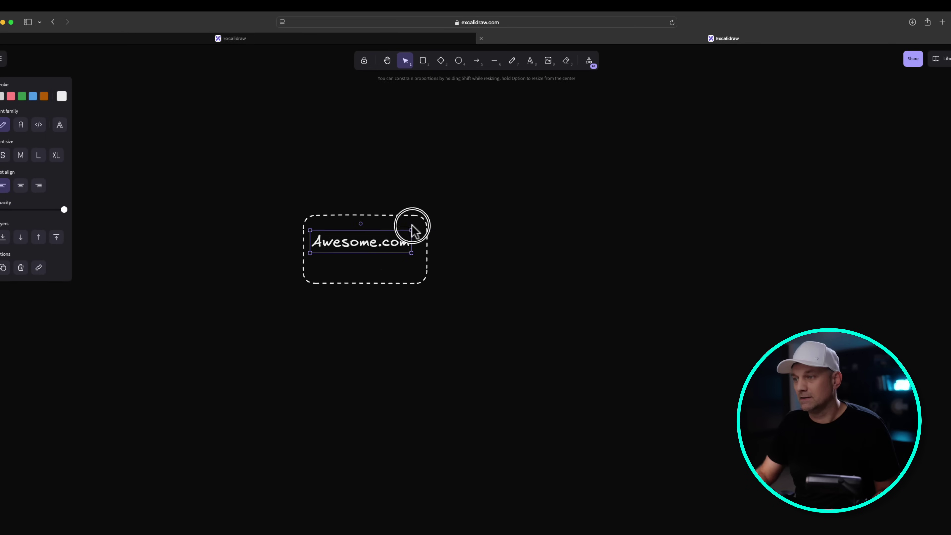
{"action": "left_click_drag", "start_coordinate": [396, 292], "coordinate": [390, 327]}
{"action": "key", "text": "Delete"}
{"action": "left_click", "coordinate": [387, 215]}
{"action": "key", "text": "Delete"}
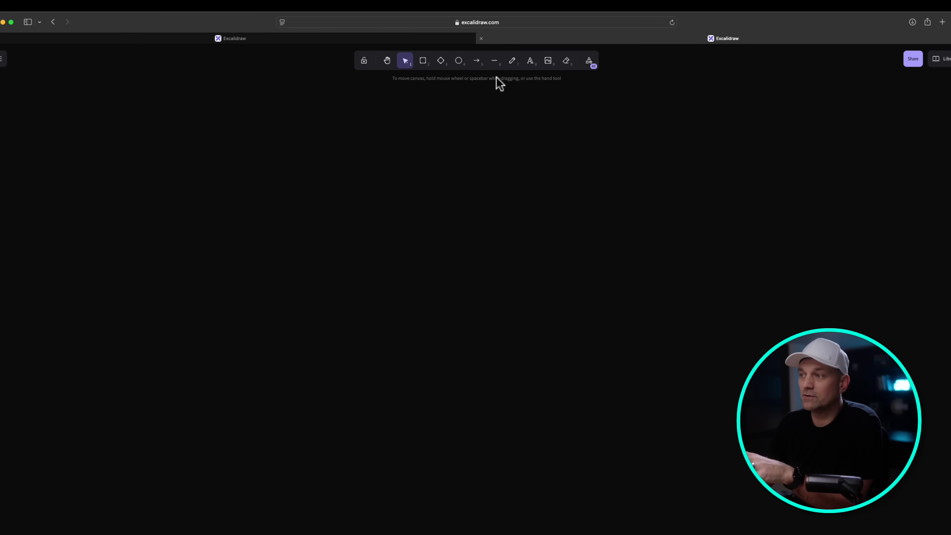
Draw several overlapping freehand loops on the canvas and erase them all
{"action": "left_click", "coordinate": [512, 61]}
{"action": "left_click_drag", "start_coordinate": [429, 218], "coordinate": [456, 221]}
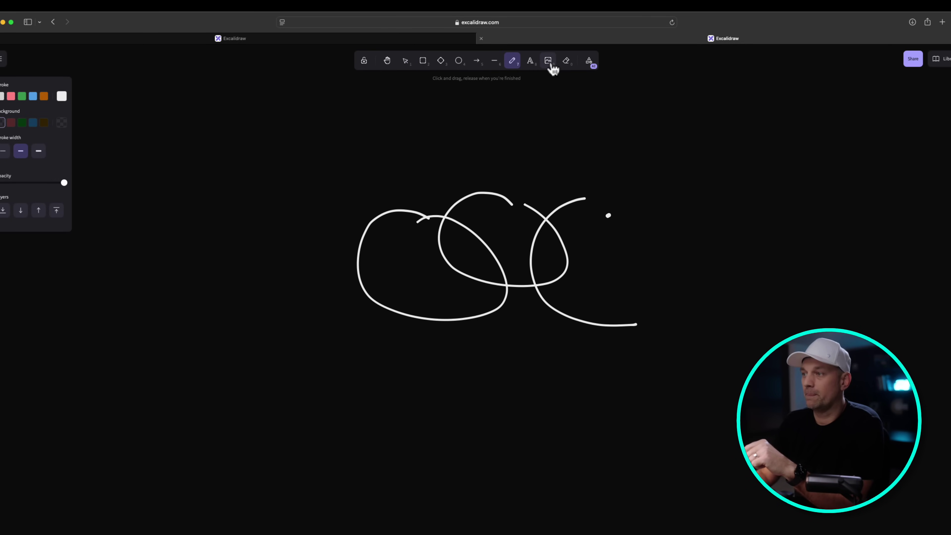
{"action": "left_click", "coordinate": [565, 61]}
{"action": "left_click_drag", "start_coordinate": [590, 248], "coordinate": [528, 221]}
{"action": "left_click_drag", "start_coordinate": [625, 216], "coordinate": [626, 216]}
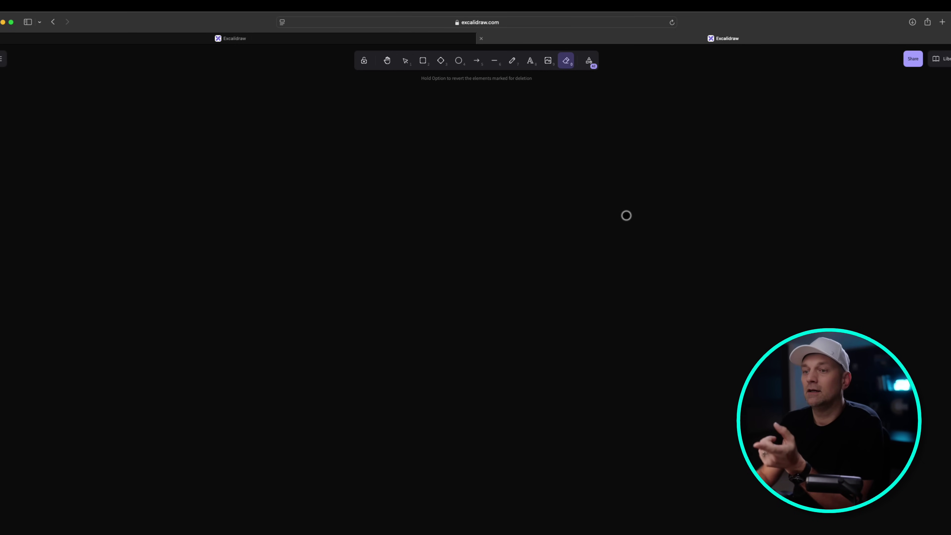
Switch to the desktop Excalidraw app, hide its file list, move its window aside and return to the Safari canvas
{"action": "key", "text": "super+Tab"}
{"action": "left_click_drag", "start_coordinate": [133, 246], "coordinate": [592, 131]}
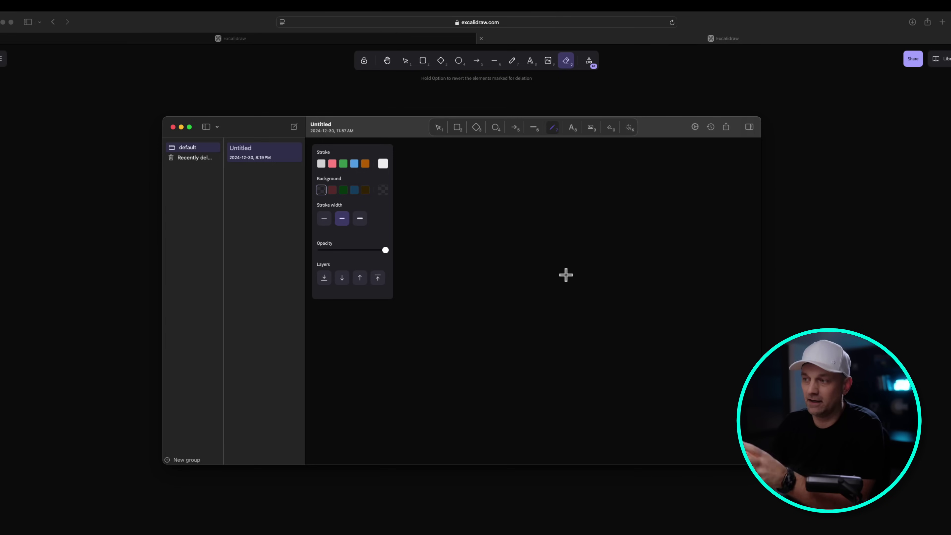
{"action": "left_click", "coordinate": [206, 127]}
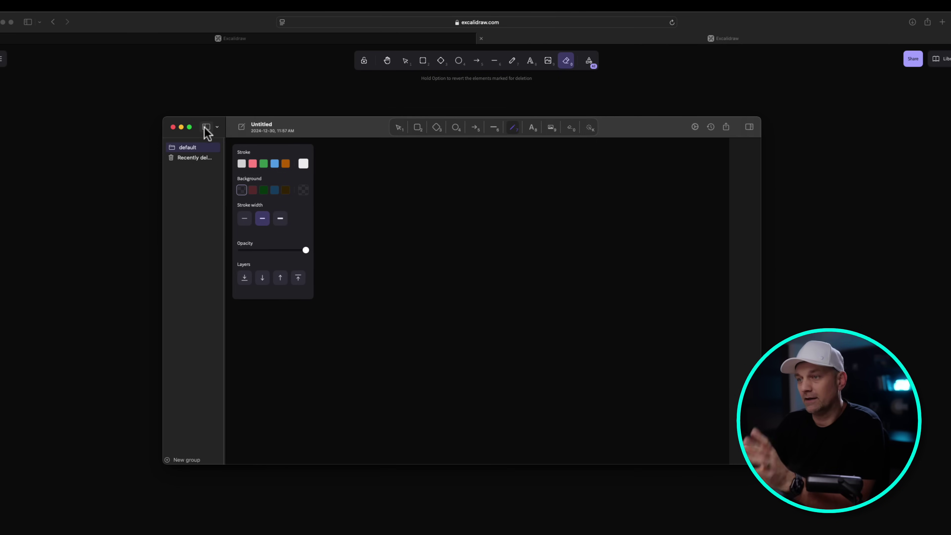
{"action": "left_click_drag", "start_coordinate": [326, 129], "coordinate": [0, 275]}
{"action": "left_click", "coordinate": [209, 18]}
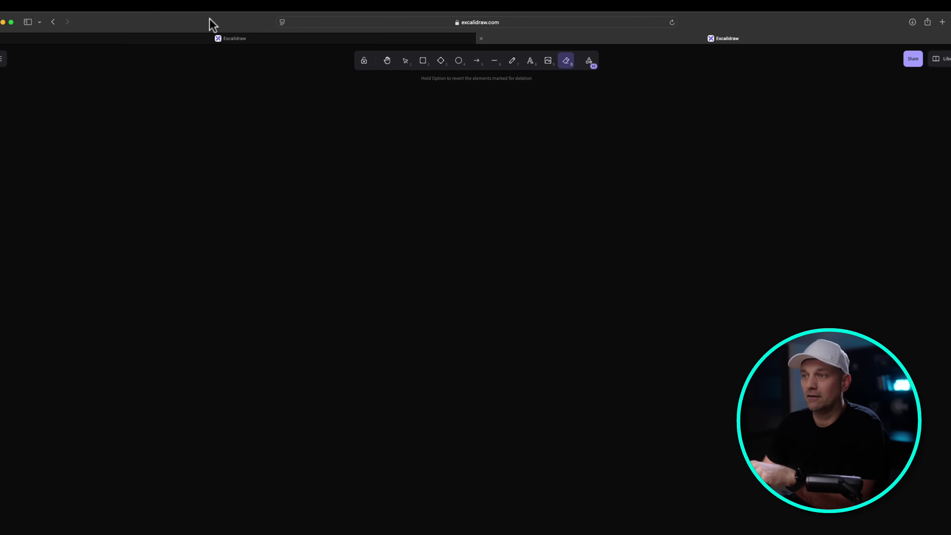
Arrange the Ecamm Live preview and the Safari canvas window side by side so both can be used
{"action": "left_click_drag", "start_coordinate": [0, 275], "coordinate": [23, 249]}
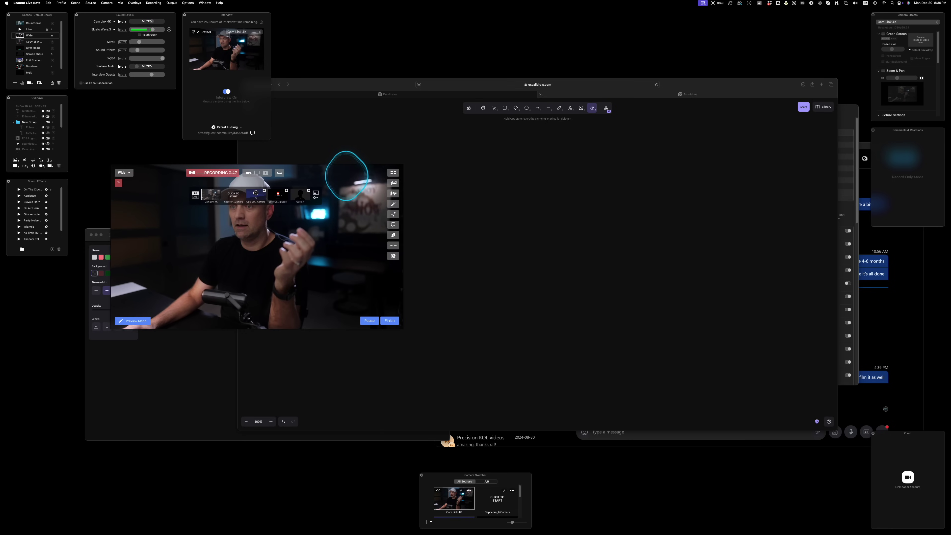
{"action": "left_click_drag", "start_coordinate": [347, 176], "coordinate": [324, 160]}
{"action": "left_click", "coordinate": [722, 90]}
{"action": "left_click_drag", "start_coordinate": [747, 89], "coordinate": [775, 76]}
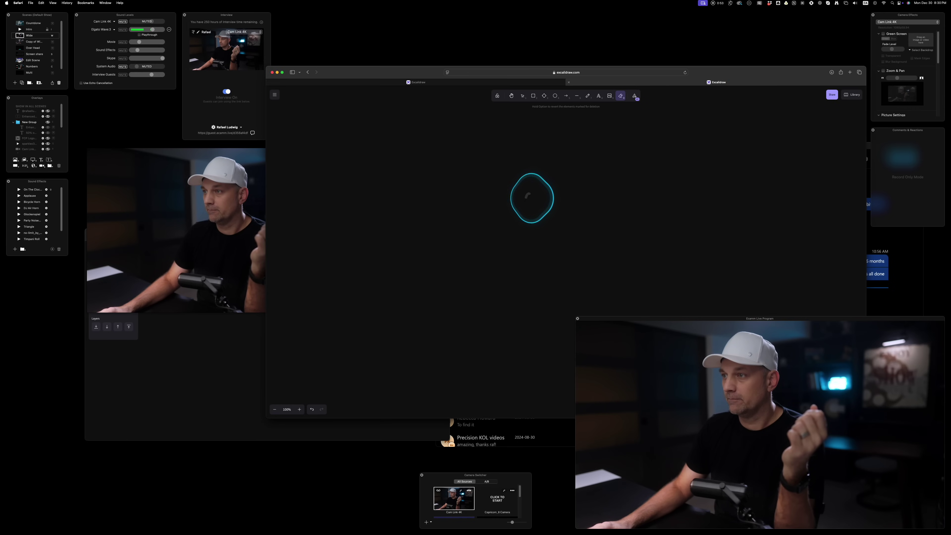
Draw test freehand circles on the Safari canvas and erase them
{"action": "left_click", "coordinate": [586, 96]}
{"action": "left_click_drag", "start_coordinate": [521, 189], "coordinate": [515, 182]}
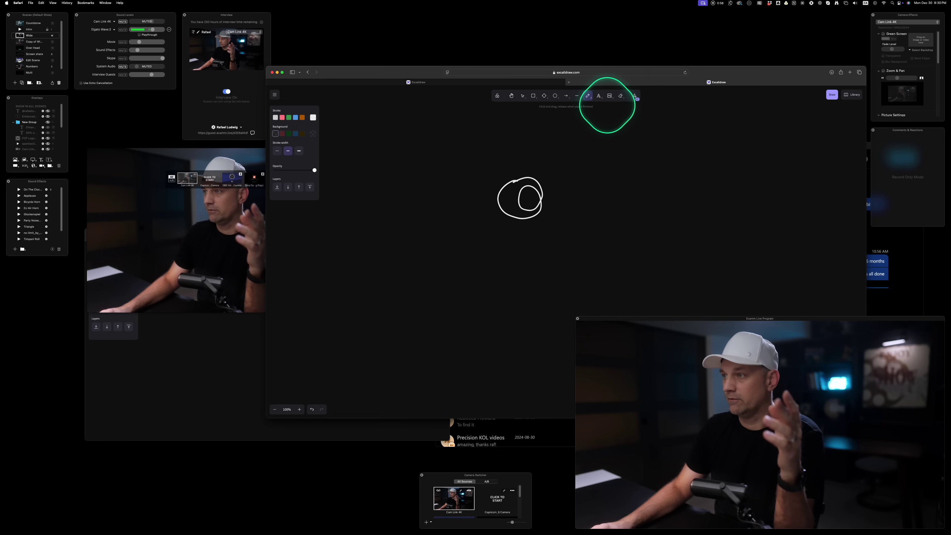
{"action": "left_click", "coordinate": [621, 96]}
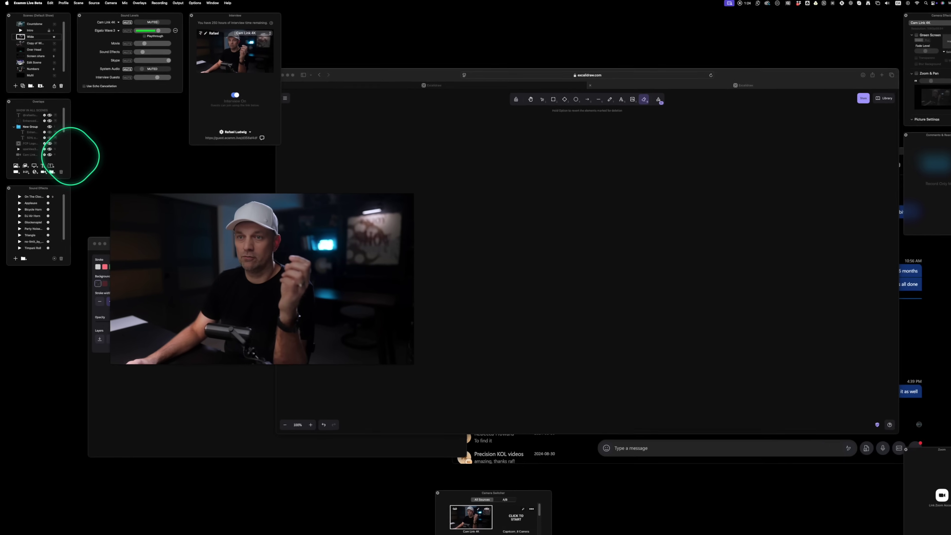
In Ecamm Live, widen the list of overlays and add a screen share overlay to the Wide scene
{"action": "left_click_drag", "start_coordinate": [70, 156], "coordinate": [140, 154]}
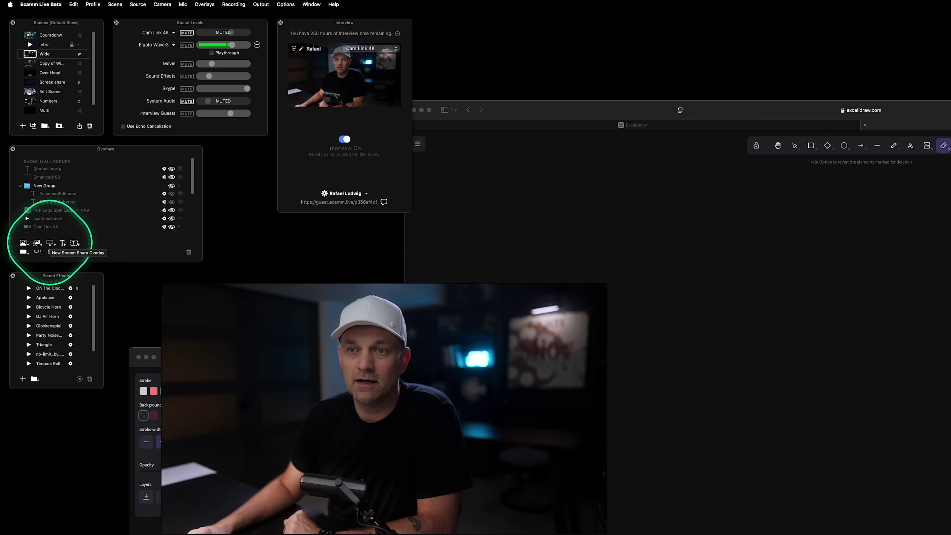
{"action": "left_click", "coordinate": [51, 243]}
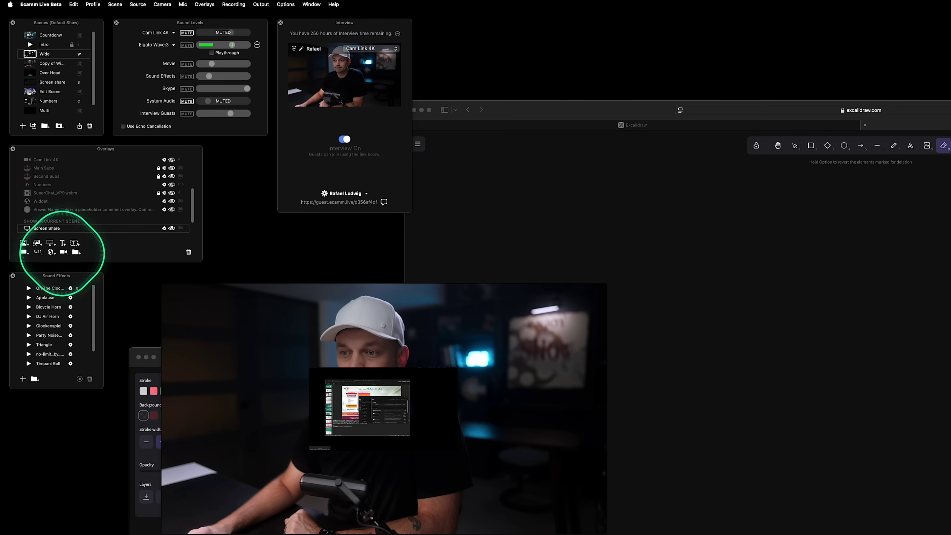
{"action": "mouse_move", "coordinate": [382, 386]}
{"action": "left_mouse_down"}
{"action": "mouse_move", "coordinate": [384, 393]}
{"action": "mouse_move", "coordinate": [298, 381]}
{"action": "mouse_move", "coordinate": [377, 390]}
{"action": "left_mouse_up"}
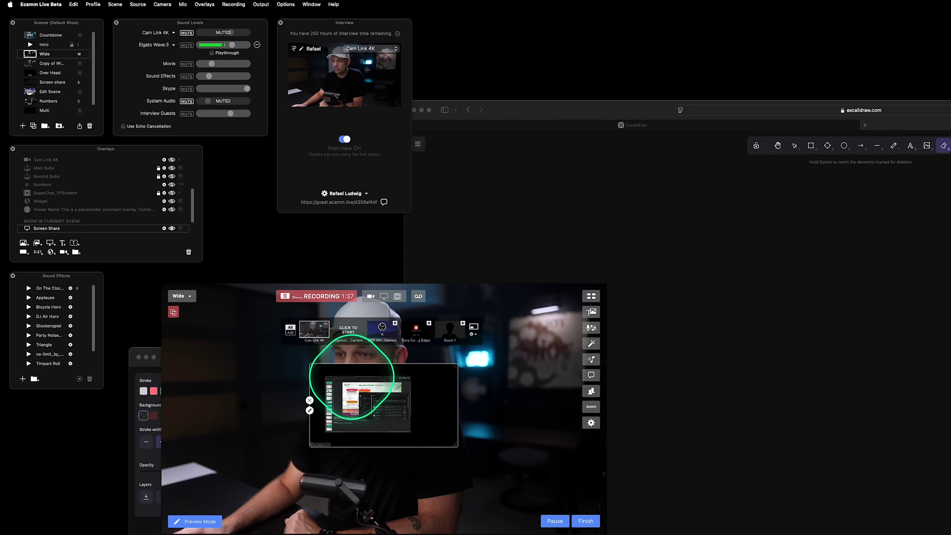
Set the screen share overlay to show Safari instead of the primary display
{"action": "left_click", "coordinate": [309, 410]}
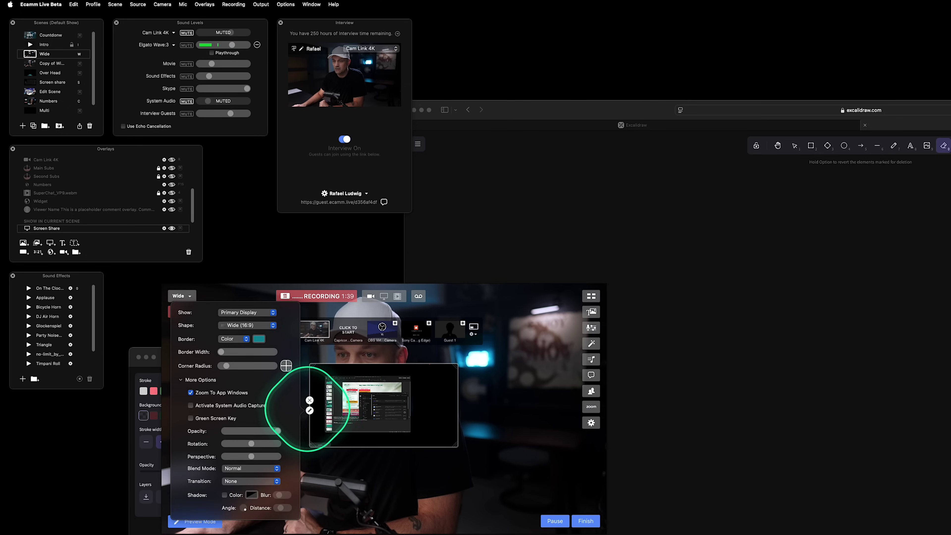
{"action": "left_click", "coordinate": [241, 313]}
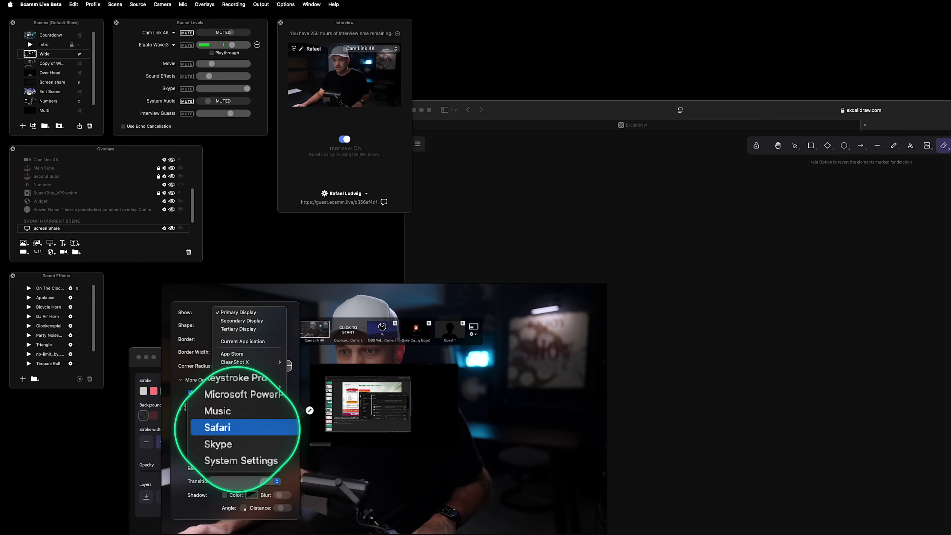
{"action": "left_click", "coordinate": [236, 428]}
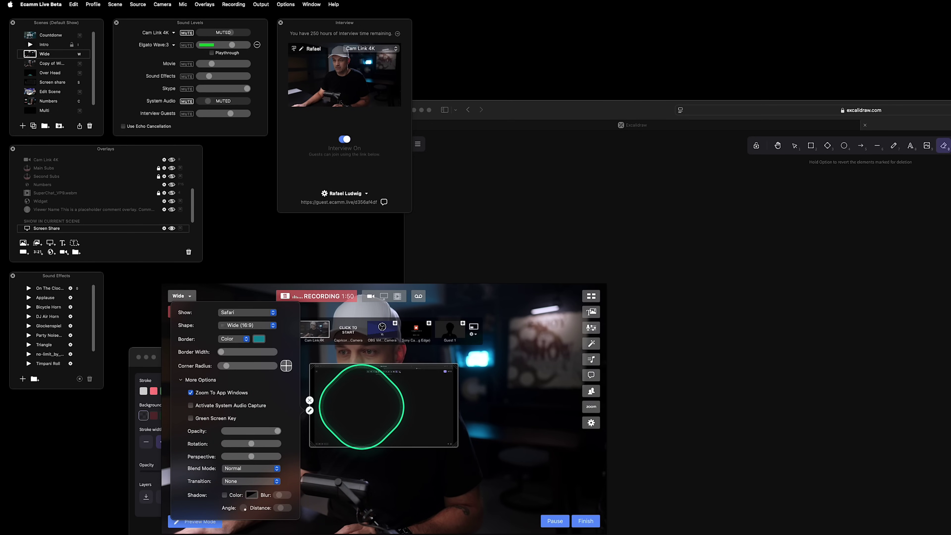
Enlarge the Safari overlay and the preview window, positioning the overlay so its blank canvas fills the frame without the browser bars
{"action": "left_click", "coordinate": [365, 405]}
{"action": "scroll", "coordinate": [369, 403], "scroll_direction": "up", "scroll_amount": 10}
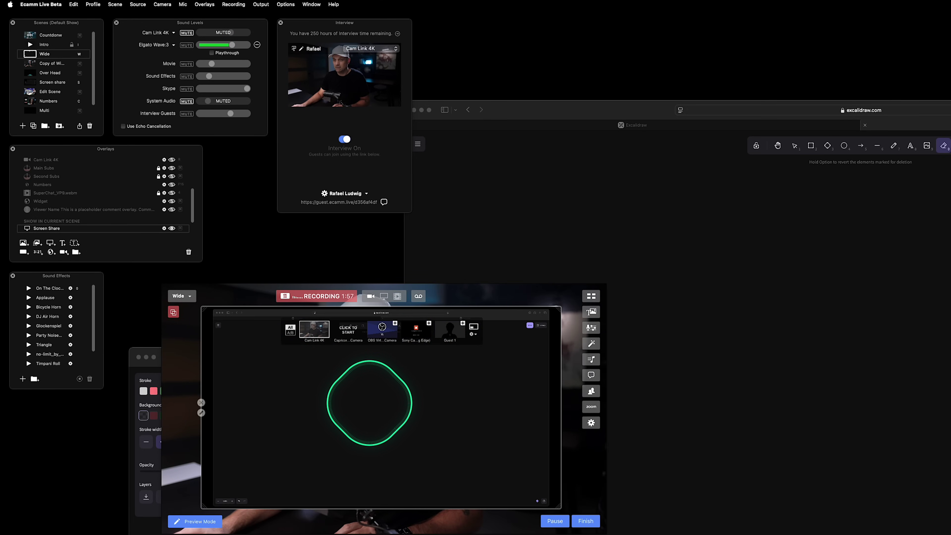
{"action": "left_click_drag", "start_coordinate": [205, 310], "coordinate": [161, 264]}
{"action": "left_click_drag", "start_coordinate": [561, 511], "coordinate": [606, 534]}
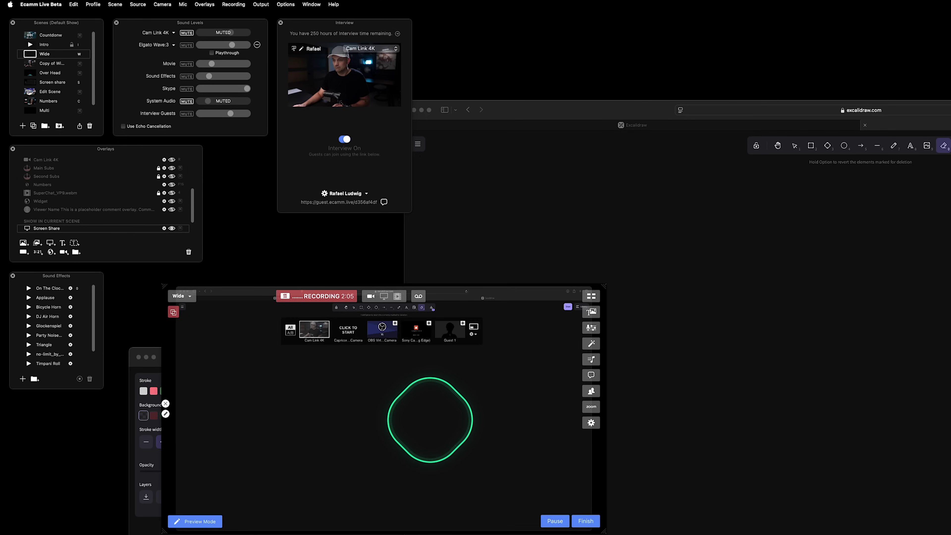
{"action": "left_click_drag", "start_coordinate": [326, 406], "coordinate": [253, 348]}
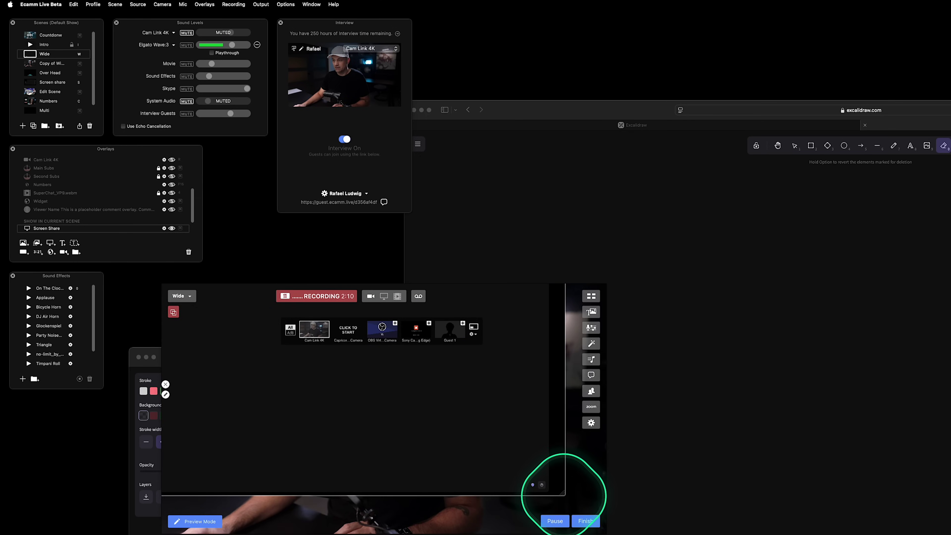
{"action": "left_click_drag", "start_coordinate": [561, 493], "coordinate": [626, 530]}
{"action": "mouse_move", "coordinate": [488, 448]}
{"action": "left_mouse_down"}
{"action": "mouse_move", "coordinate": [499, 495]}
{"action": "mouse_move", "coordinate": [508, 465]}
{"action": "mouse_move", "coordinate": [466, 462]}
{"action": "mouse_move", "coordinate": [452, 439]}
{"action": "mouse_move", "coordinate": [311, 405]}
{"action": "mouse_move", "coordinate": [347, 399]}
{"action": "mouse_move", "coordinate": [576, 509]}
{"action": "mouse_move", "coordinate": [535, 514]}
{"action": "mouse_move", "coordinate": [368, 398]}
{"action": "mouse_move", "coordinate": [384, 404]}
{"action": "mouse_move", "coordinate": [389, 435]}
{"action": "mouse_move", "coordinate": [403, 443]}
{"action": "left_mouse_up"}
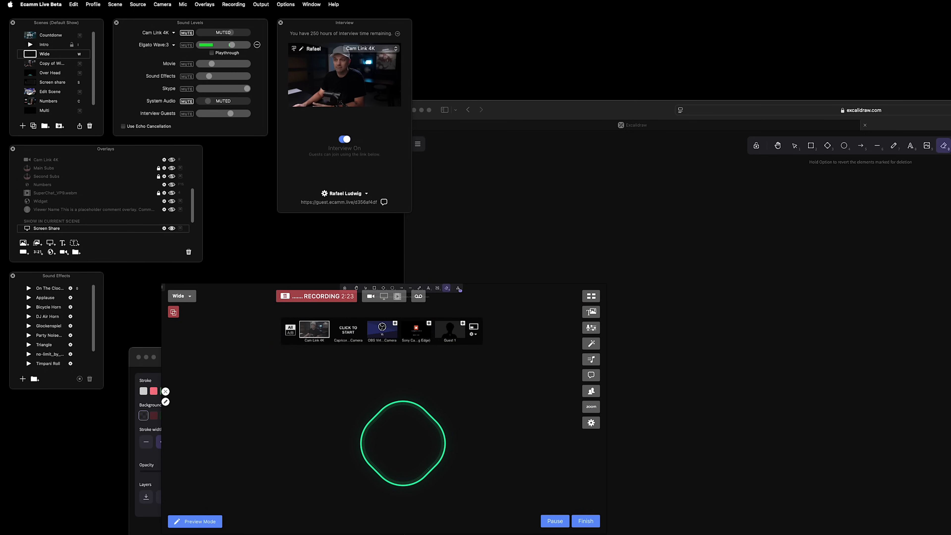
{"action": "left_click_drag", "start_coordinate": [605, 533], "coordinate": [603, 466]}
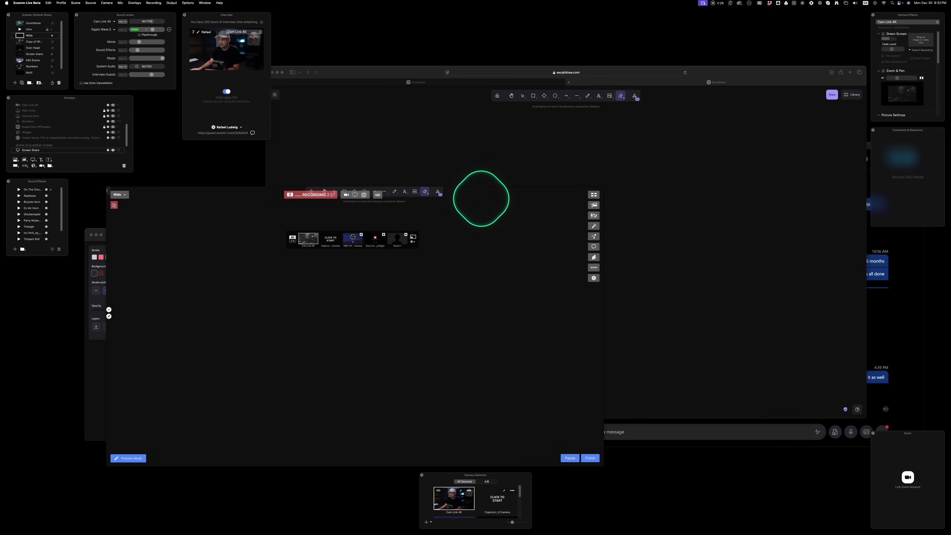
{"action": "left_click_drag", "start_coordinate": [481, 198], "coordinate": [523, 197]}
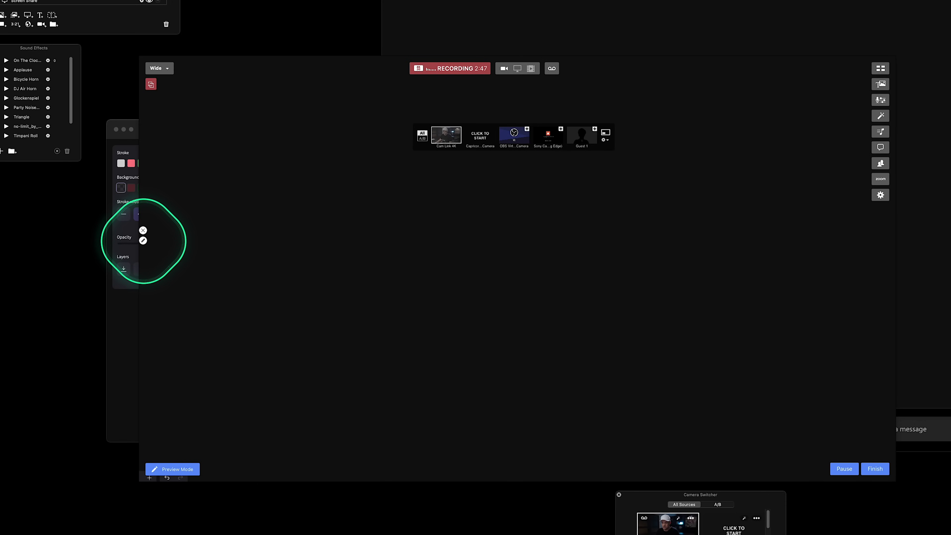
Set the Safari overlay's blend mode to Screen and shrink the preview window so the browser canvas is accessible
{"action": "left_click", "coordinate": [143, 241]}
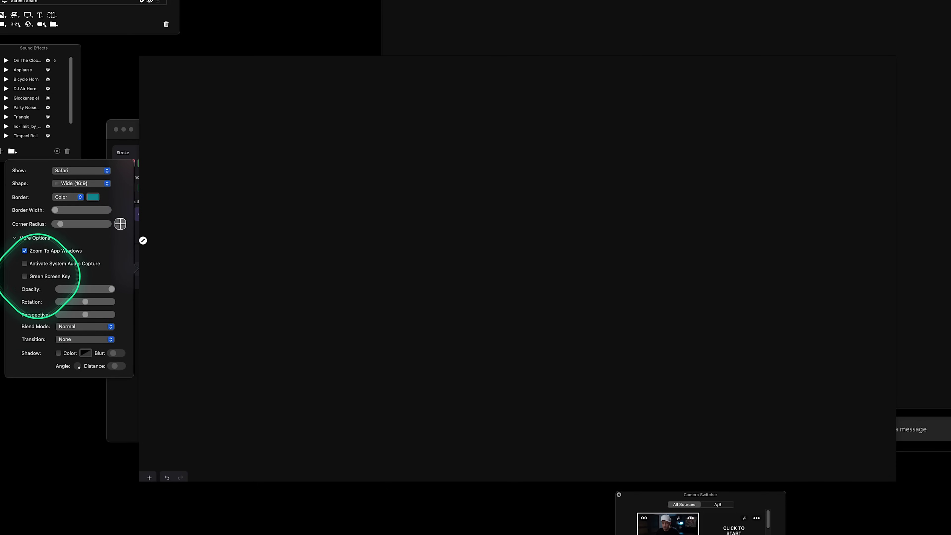
{"action": "left_click", "coordinate": [85, 326]}
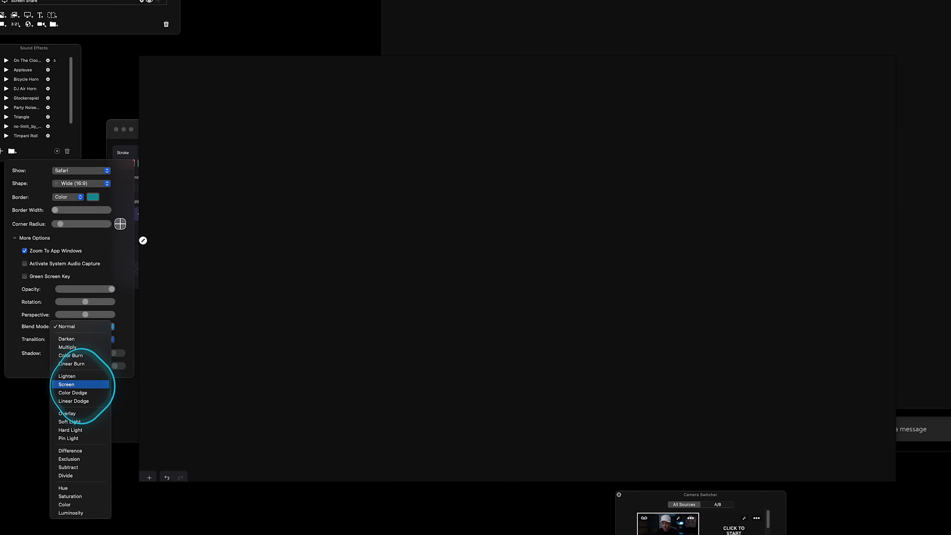
{"action": "left_click", "coordinate": [81, 384]}
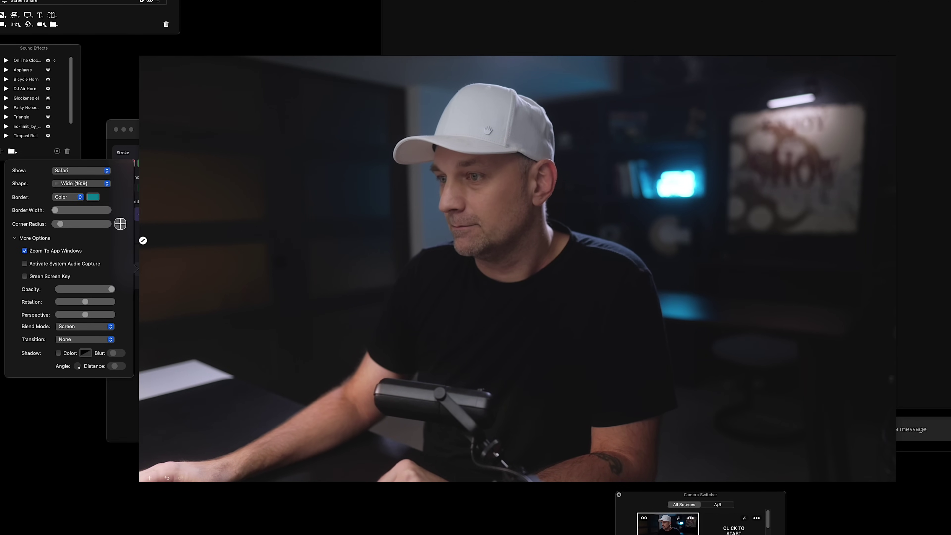
{"action": "left_click_drag", "start_coordinate": [895, 481], "coordinate": [879, 472]}
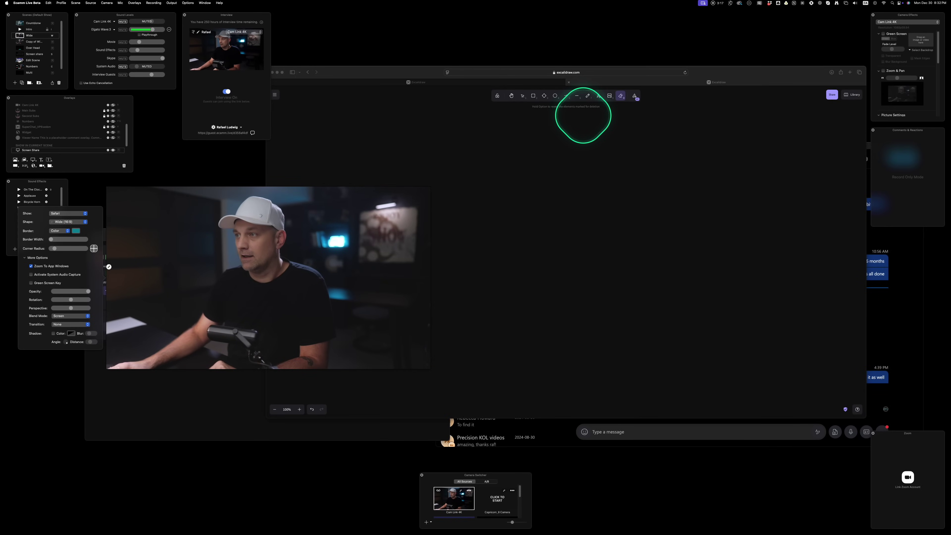
Activate the pen, place the widened Safari window beside the preview, and realign its overlay so only the blank canvas fills the frame
{"action": "left_click", "coordinate": [588, 96]}
{"action": "left_click", "coordinate": [588, 95]}
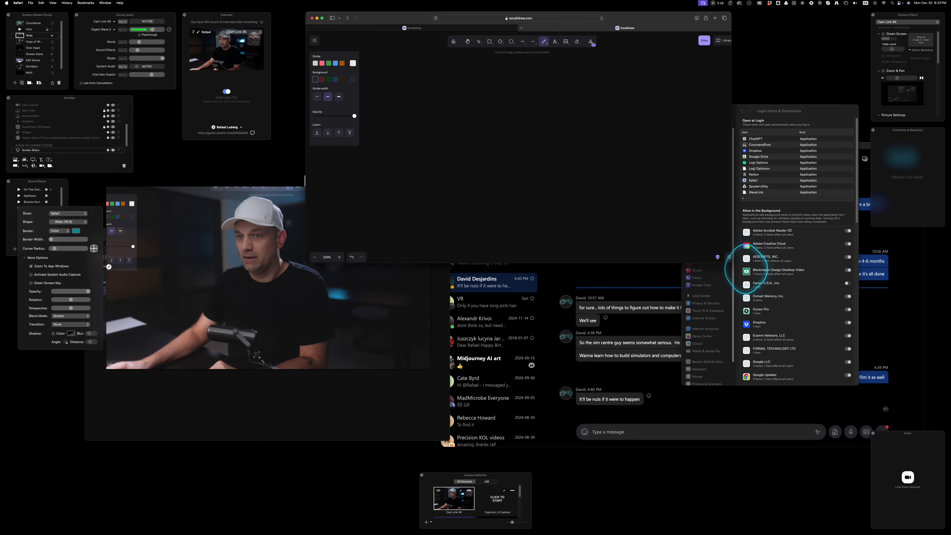
{"action": "left_click_drag", "start_coordinate": [731, 262], "coordinate": [778, 262]}
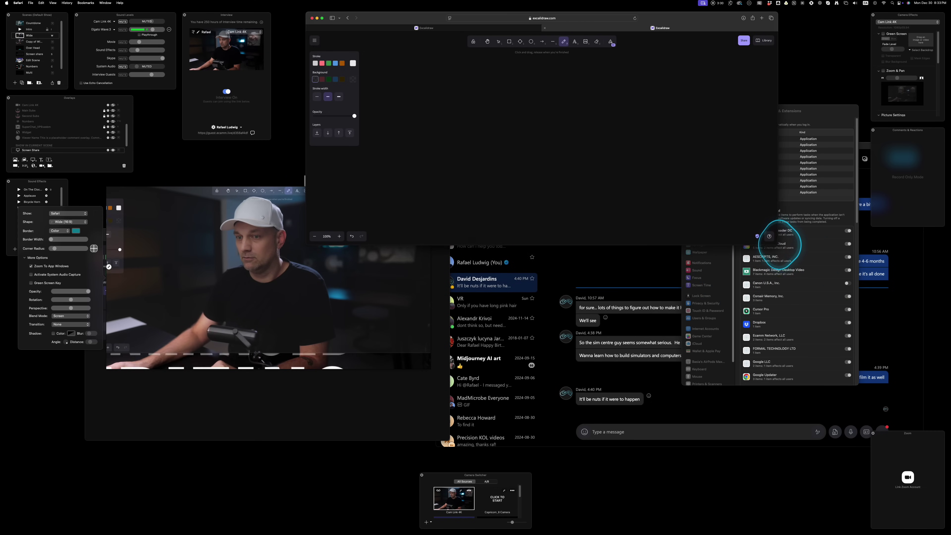
{"action": "left_click_drag", "start_coordinate": [405, 18], "coordinate": [527, 54]}
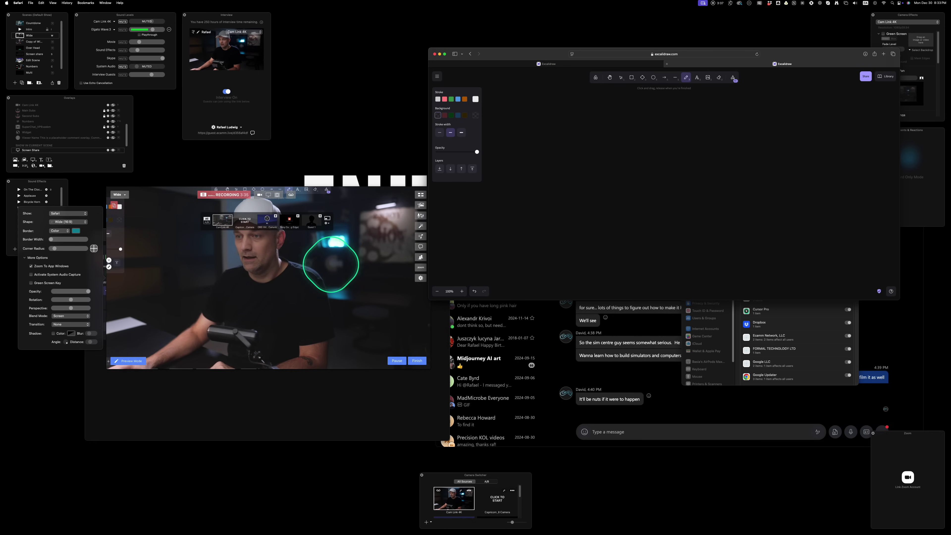
{"action": "left_click", "coordinate": [320, 255]}
{"action": "left_click_drag", "start_coordinate": [319, 256], "coordinate": [283, 241]}
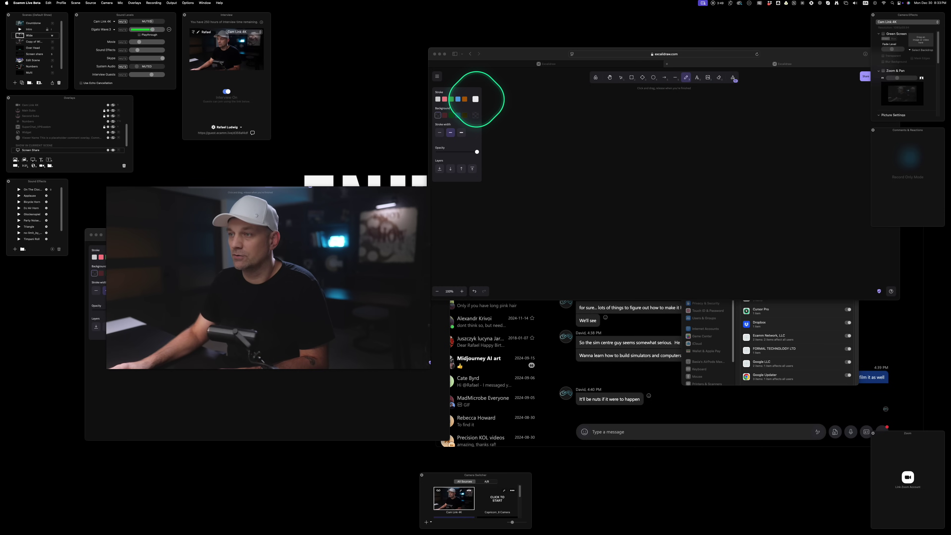
Draw white freehand test strokes with an arrow beside the presenter's face, and erase them
{"action": "left_click", "coordinate": [476, 98]}
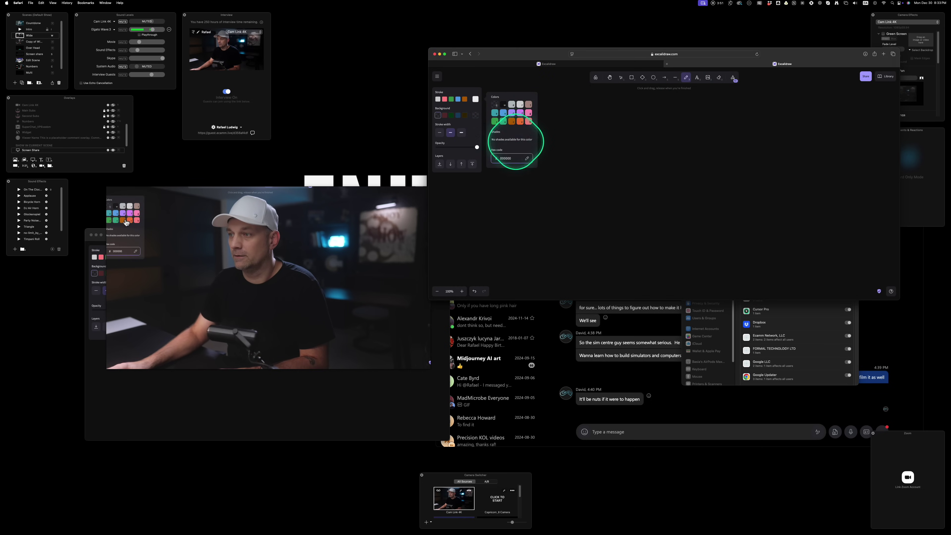
{"action": "left_click", "coordinate": [570, 166]}
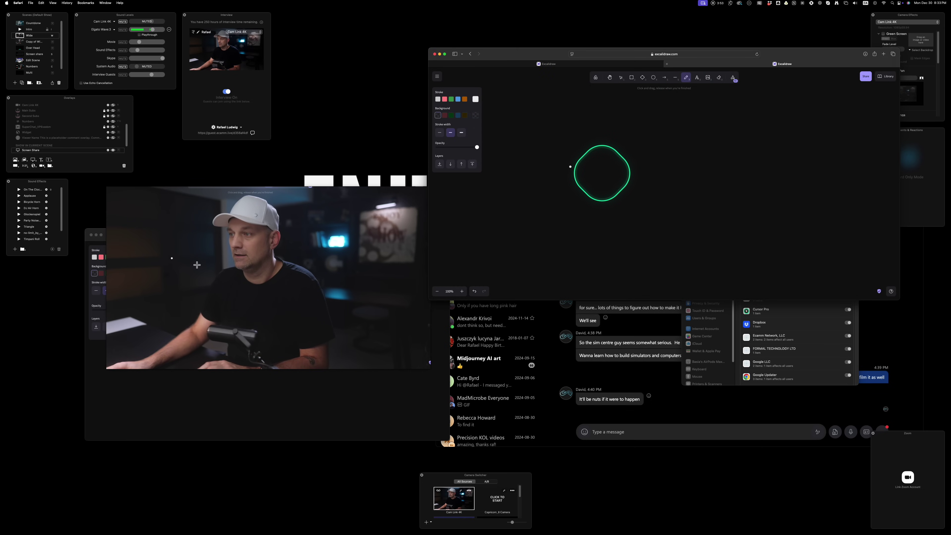
{"action": "left_click_drag", "start_coordinate": [555, 218], "coordinate": [610, 173]}
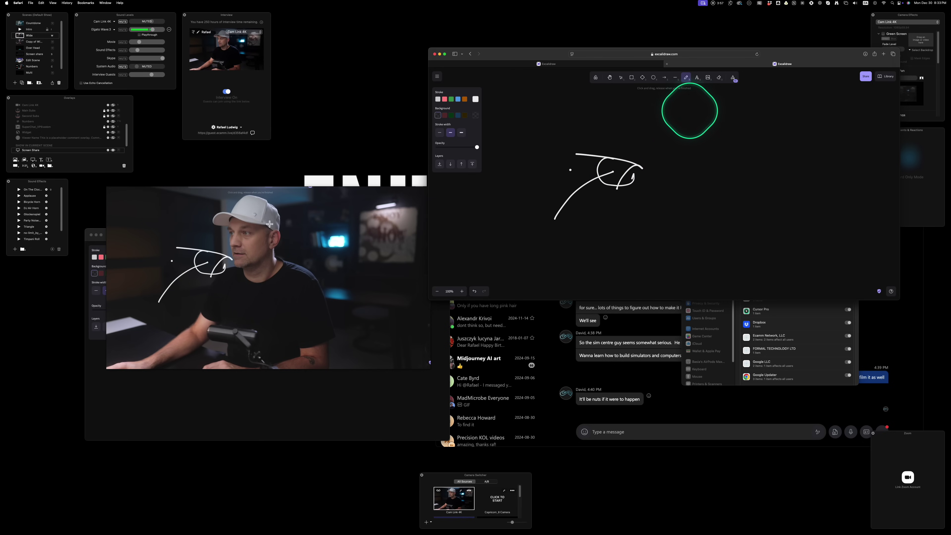
{"action": "left_click", "coordinate": [719, 78]}
{"action": "mouse_move", "coordinate": [638, 146]}
{"action": "left_mouse_down"}
{"action": "mouse_move", "coordinate": [580, 188]}
{"action": "mouse_move", "coordinate": [576, 179]}
{"action": "left_mouse_up"}
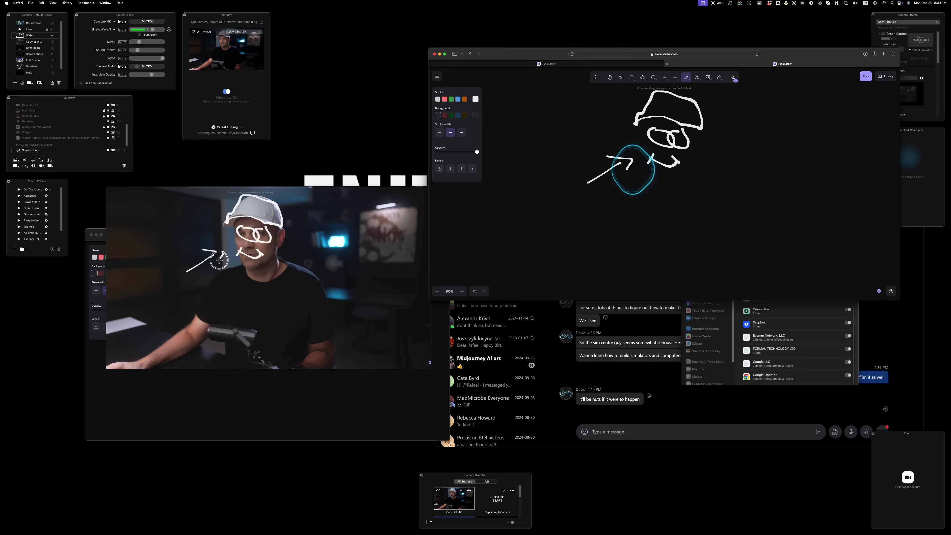
Add a freehand arrow on the other side of the face sketch and erase the whole sketch with both arrows
{"action": "left_click_drag", "start_coordinate": [728, 166], "coordinate": [739, 153]}
{"action": "scroll", "coordinate": [739, 153], "scroll_direction": "down", "scroll_amount": 1}
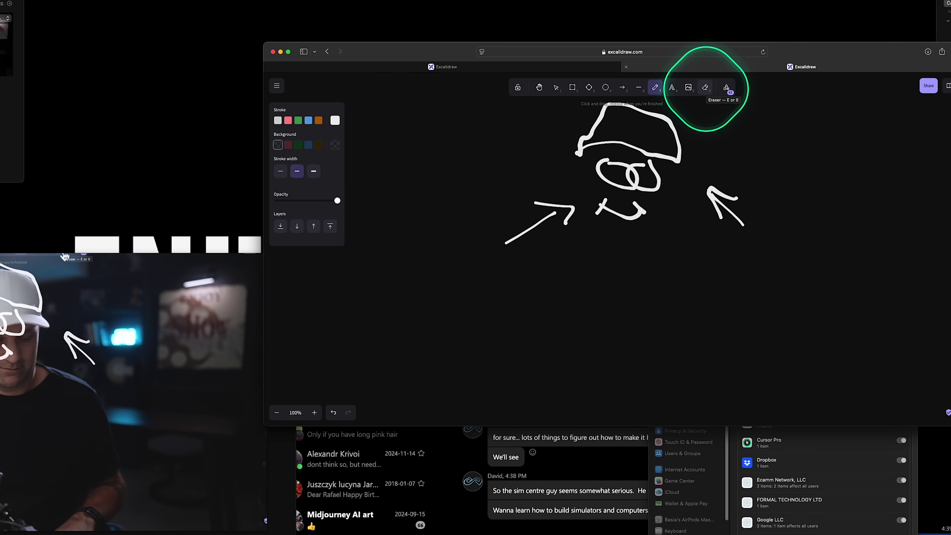
{"action": "left_click", "coordinate": [705, 87]}
{"action": "mouse_move", "coordinate": [685, 128]}
{"action": "left_mouse_down"}
{"action": "mouse_move", "coordinate": [620, 165]}
{"action": "mouse_move", "coordinate": [662, 187]}
{"action": "mouse_move", "coordinate": [605, 216]}
{"action": "mouse_move", "coordinate": [618, 204]}
{"action": "left_mouse_up"}
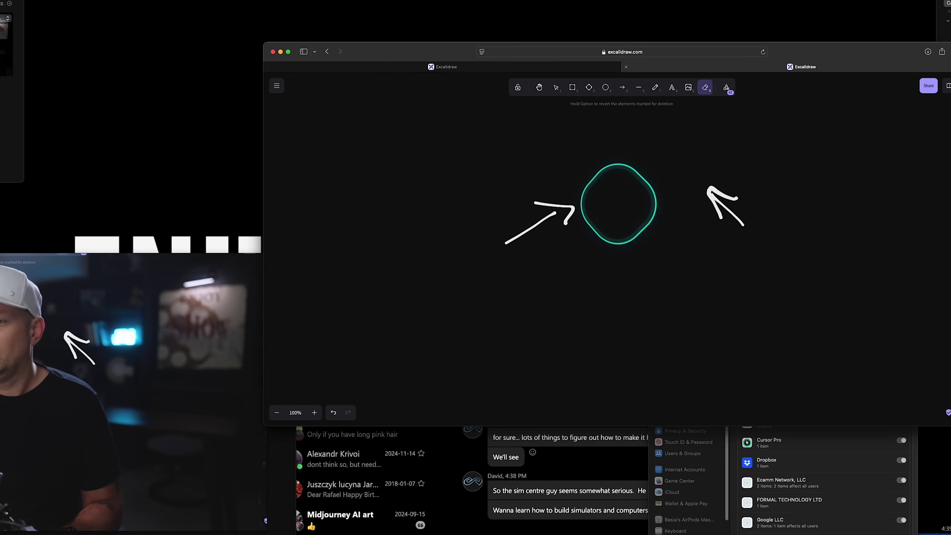
{"action": "mouse_move", "coordinate": [510, 223]}
{"action": "left_mouse_down"}
{"action": "mouse_move", "coordinate": [855, 203]}
{"action": "mouse_move", "coordinate": [788, 210]}
{"action": "left_mouse_up"}
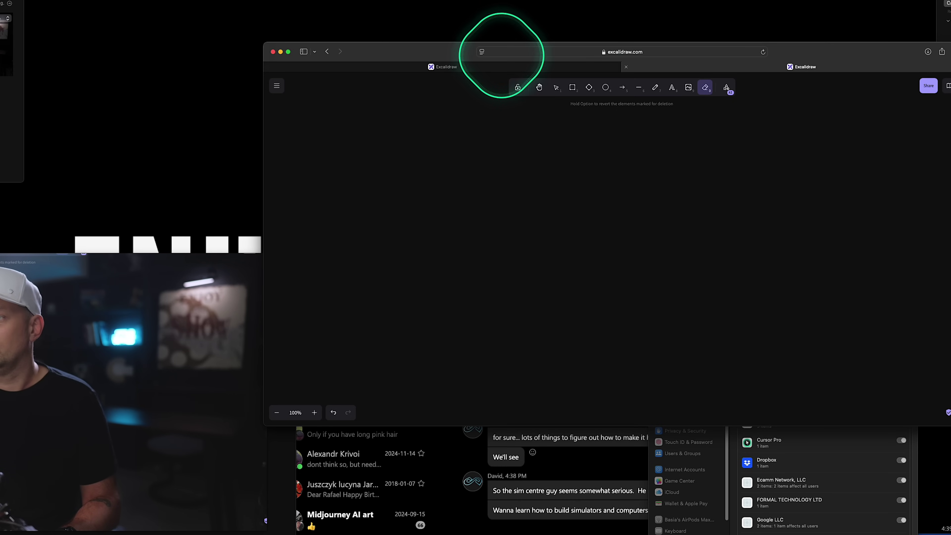
Draw a rounded rectangle with a solid, thickest-width outline and put the text "website.com" inside it
{"action": "left_click", "coordinate": [571, 87]}
{"action": "mouse_move", "coordinate": [484, 146]}
{"action": "left_mouse_down"}
{"action": "mouse_move", "coordinate": [585, 195]}
{"action": "mouse_move", "coordinate": [594, 179]}
{"action": "mouse_move", "coordinate": [600, 184]}
{"action": "left_mouse_up"}
{"action": "left_click", "coordinate": [401, 141]}
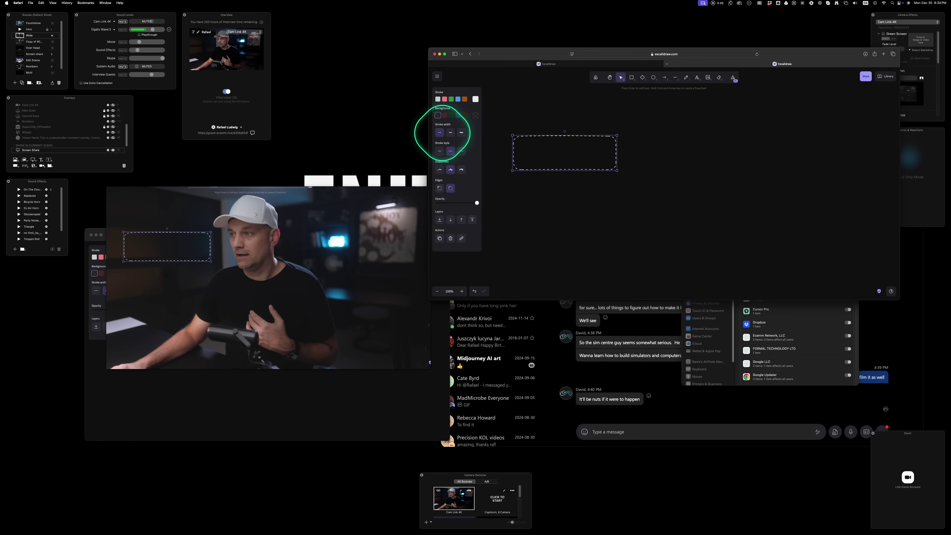
{"action": "left_click", "coordinate": [440, 150]}
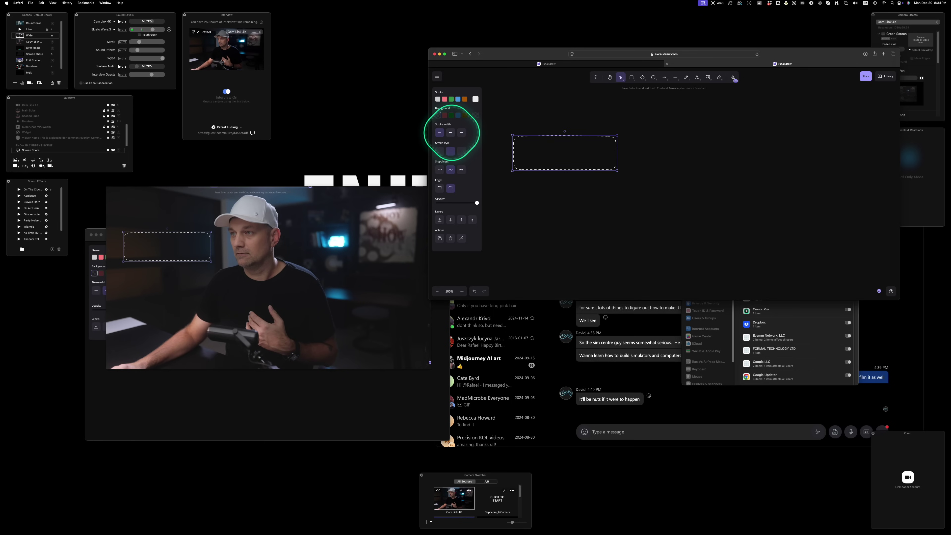
{"action": "left_click", "coordinate": [461, 132]}
{"action": "left_click", "coordinate": [697, 78]}
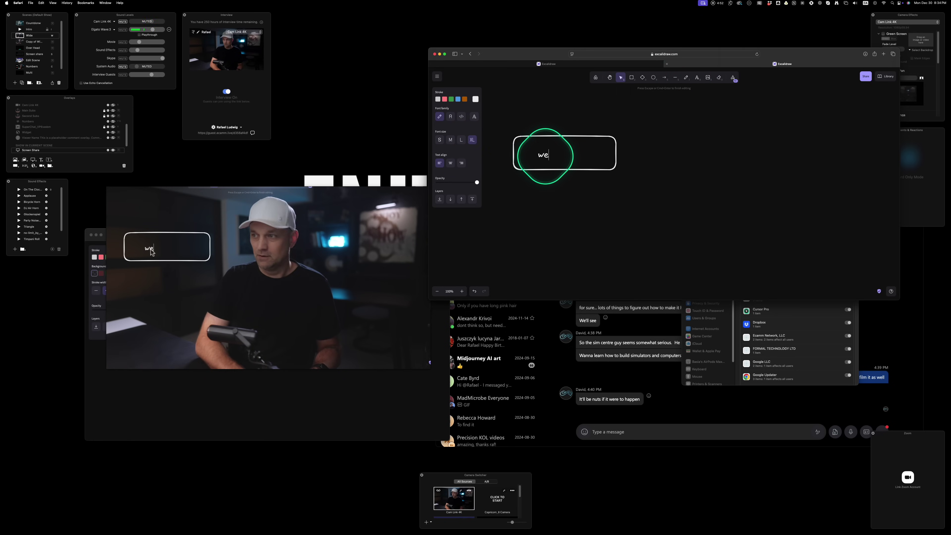
{"action": "type", "text": "bsite.com"}
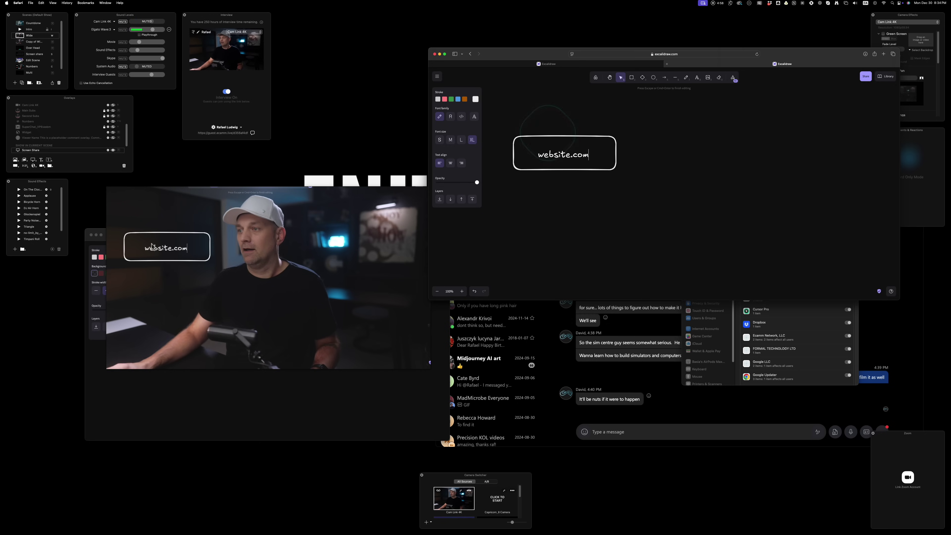
Draw an arrow outward from the website.com box and place an empty copy of the box at its far end
{"action": "left_click", "coordinate": [664, 77]}
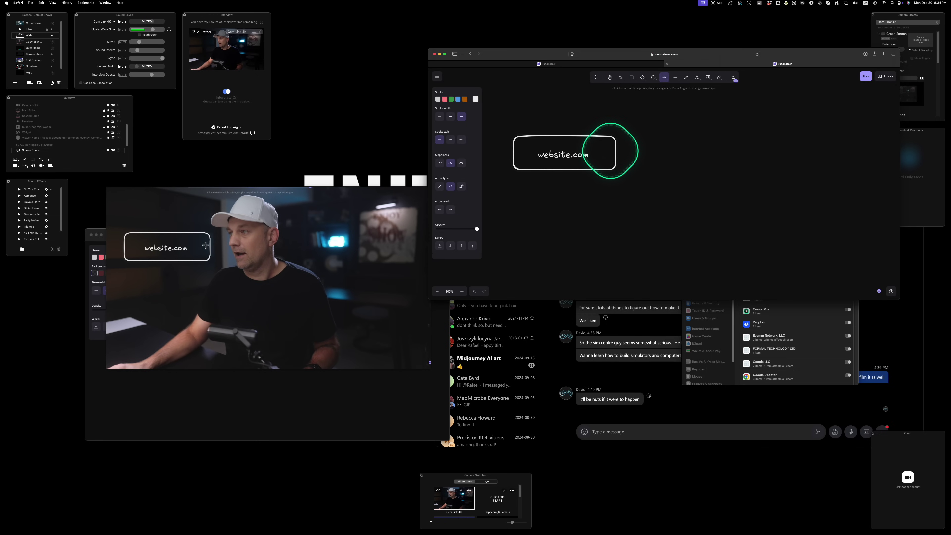
{"action": "left_click_drag", "start_coordinate": [662, 148], "coordinate": [662, 149]}
{"action": "left_click", "coordinate": [603, 138]}
{"action": "left_click_drag", "start_coordinate": [601, 139], "coordinate": [754, 137], "text": "alt"}
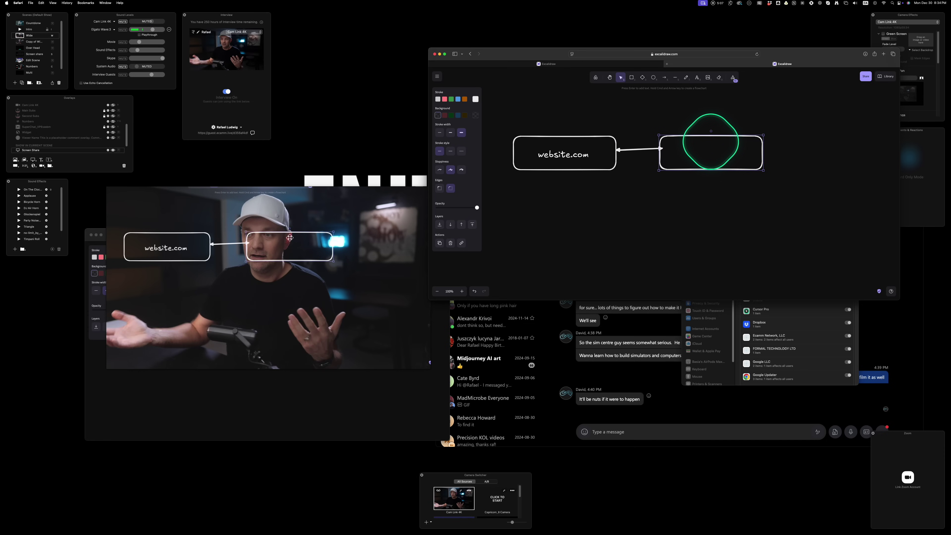
{"action": "left_click", "coordinate": [747, 152]}
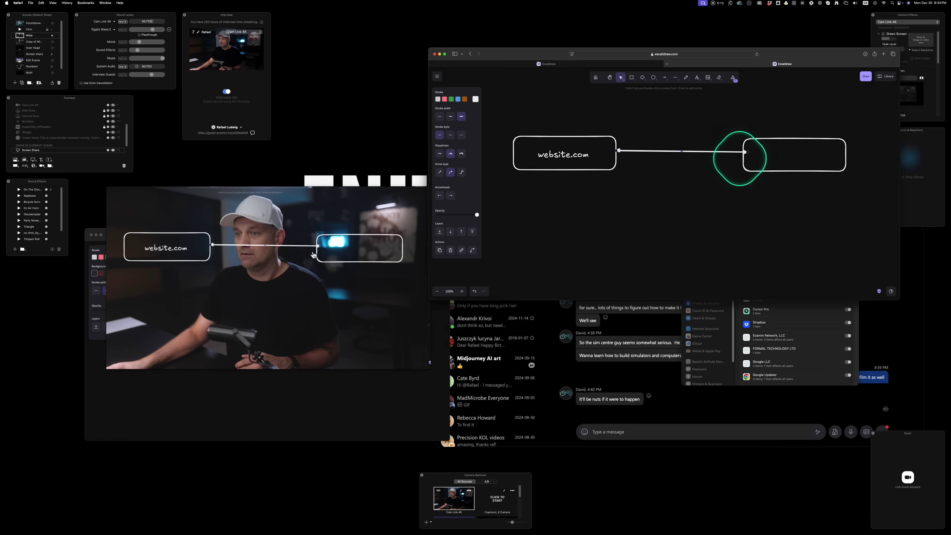
Select both boxes, the text and the connecting arrow, and move them together lower on the canvas, below the presenter's face
{"action": "left_click_drag", "start_coordinate": [561, 124], "coordinate": [830, 189]}
{"action": "mouse_move", "coordinate": [706, 151]}
{"action": "left_mouse_down"}
{"action": "mouse_move", "coordinate": [713, 182]}
{"action": "mouse_move", "coordinate": [712, 153]}
{"action": "left_mouse_up"}
{"action": "left_click_drag", "start_coordinate": [544, 117], "coordinate": [511, 131]}
{"action": "left_click_drag", "start_coordinate": [571, 157], "coordinate": [574, 229]}
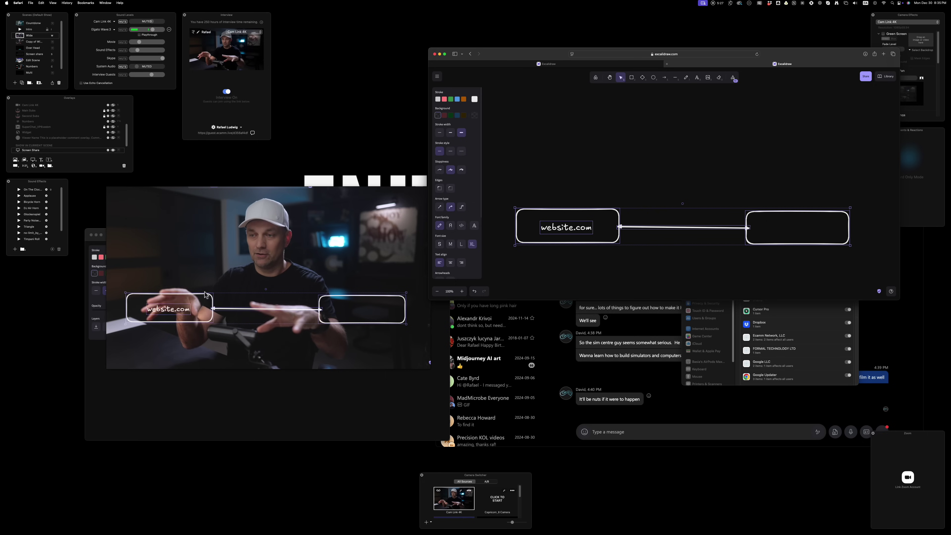
Draw a thick freehand curved arrow from the website.com box to the empty box, with loose strokes above it
{"action": "mouse_move", "coordinate": [393, 206]}
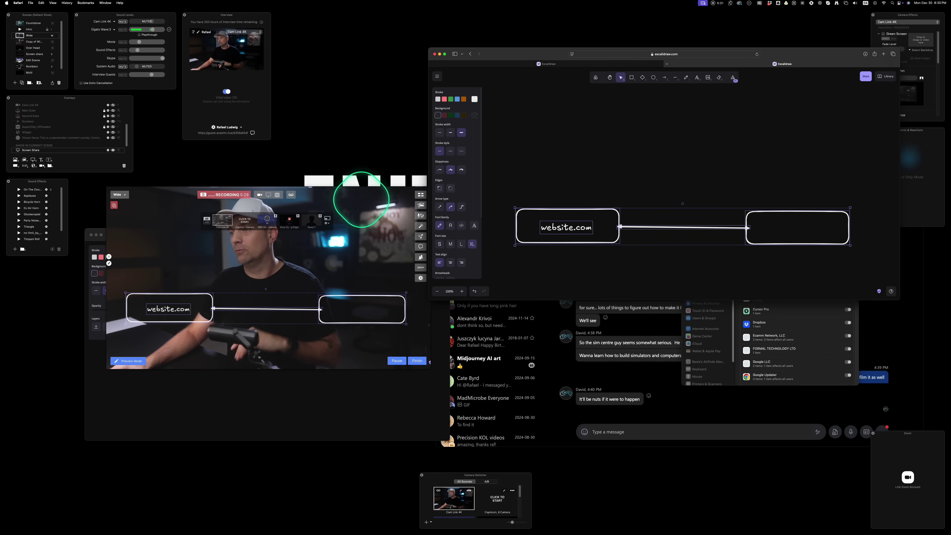
{"action": "key", "text": "p"}
{"action": "mouse_move", "coordinate": [560, 206]}
{"action": "left_mouse_down"}
{"action": "mouse_move", "coordinate": [707, 180]}
{"action": "mouse_move", "coordinate": [758, 197]}
{"action": "mouse_move", "coordinate": [736, 173]}
{"action": "left_mouse_up"}
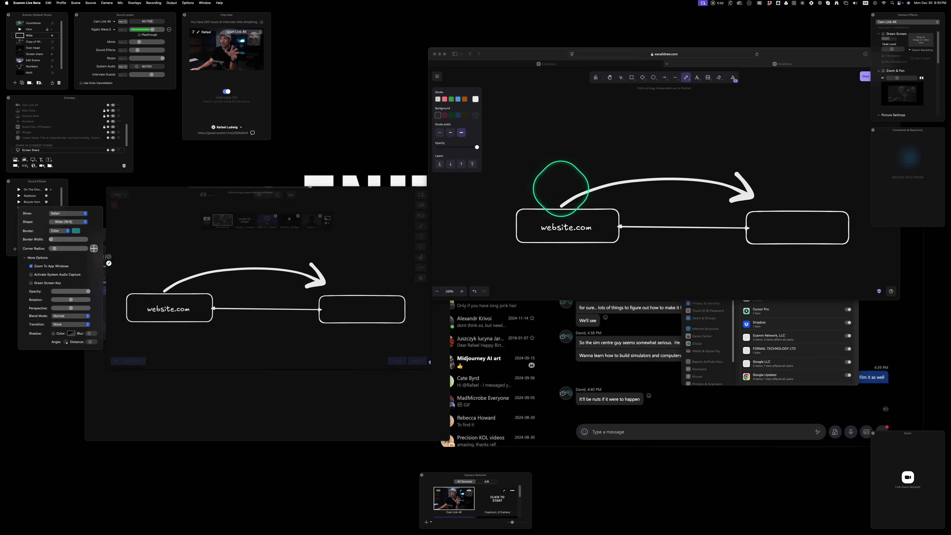
{"action": "left_click", "coordinate": [655, 157]}
{"action": "left_click_drag", "start_coordinate": [632, 134], "coordinate": [675, 162]}
{"action": "left_click_drag", "start_coordinate": [571, 168], "coordinate": [590, 173]}
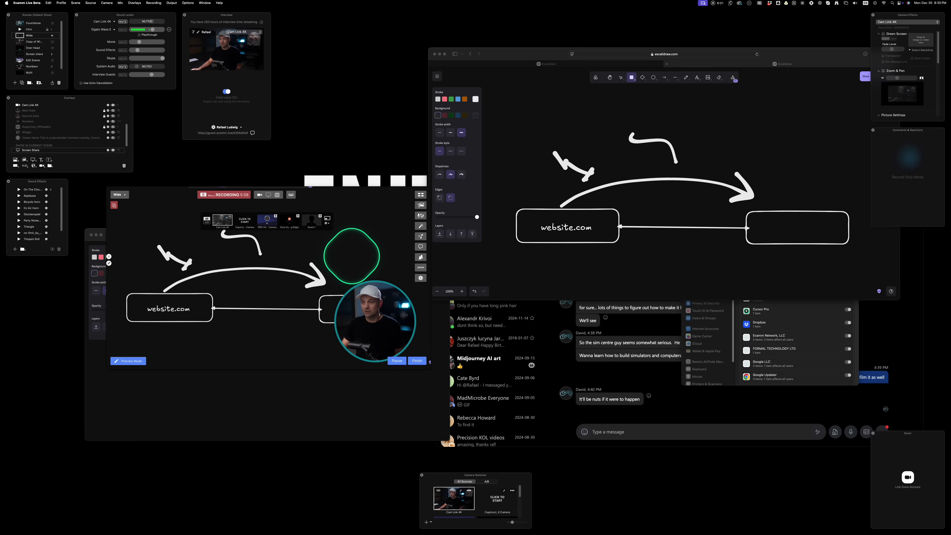
Remove the circular camera overlay from the scene and set the Safari overlay's blend mode to Screen
{"action": "left_click", "coordinate": [352, 256]}
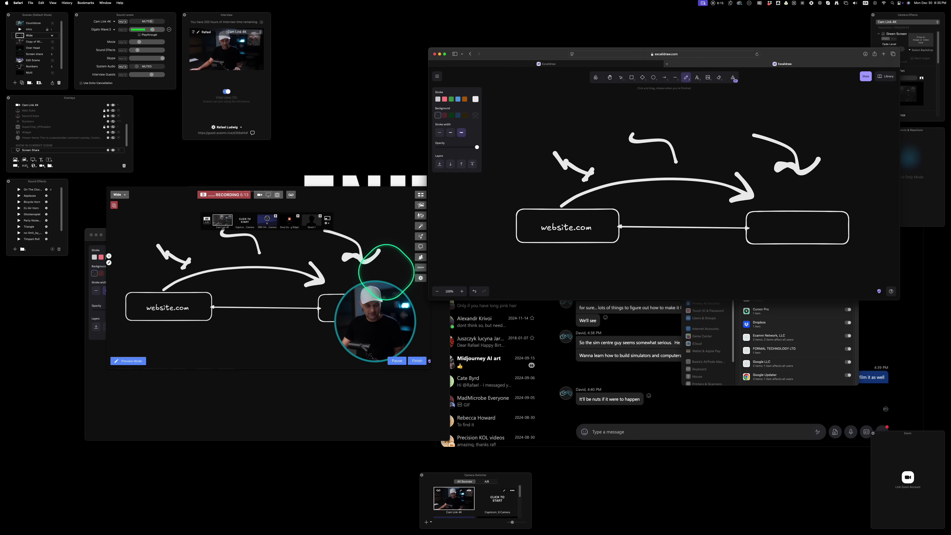
{"action": "key", "text": "2"}
{"action": "left_click", "coordinate": [373, 269]}
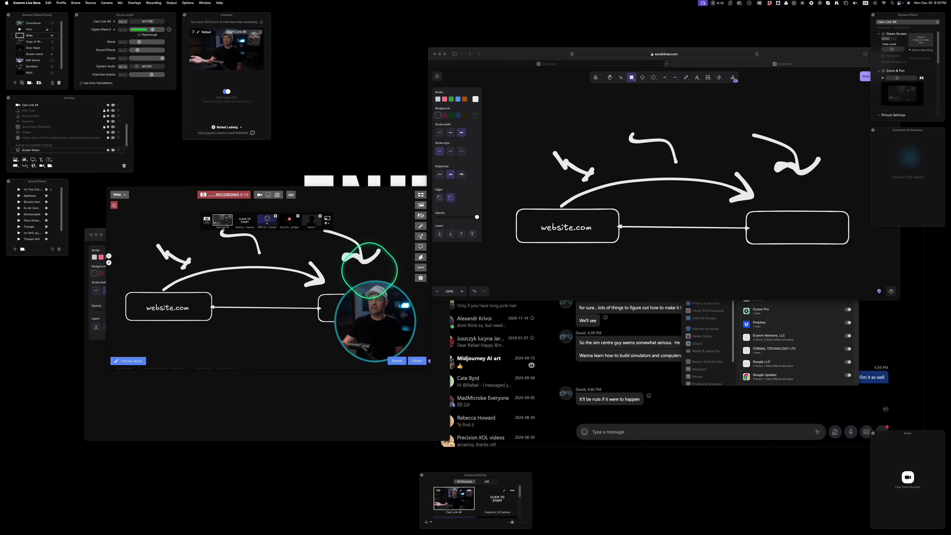
{"action": "key", "text": "r"}
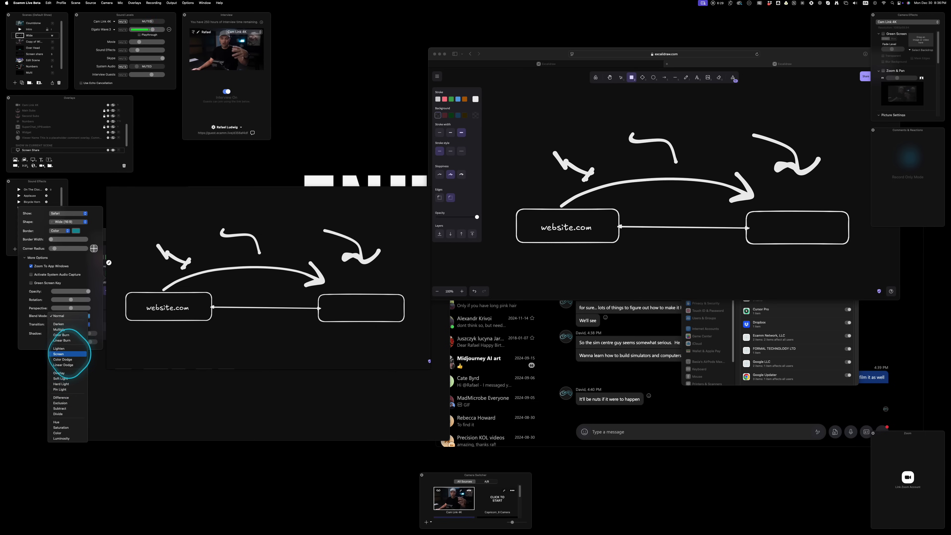
{"action": "left_click", "coordinate": [70, 353]}
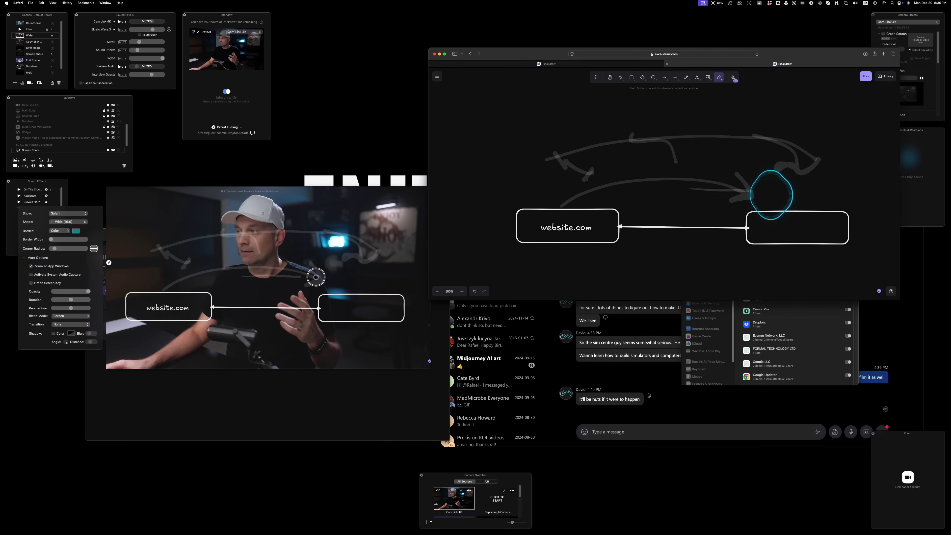
Erase everything on the Excalidraw canvas and set the canvas background to hex colour 00b140
{"action": "mouse_move", "coordinate": [770, 191]}
{"action": "left_mouse_down"}
{"action": "mouse_move", "coordinate": [739, 212]}
{"action": "mouse_move", "coordinate": [576, 223]}
{"action": "mouse_move", "coordinate": [649, 233]}
{"action": "left_mouse_up"}
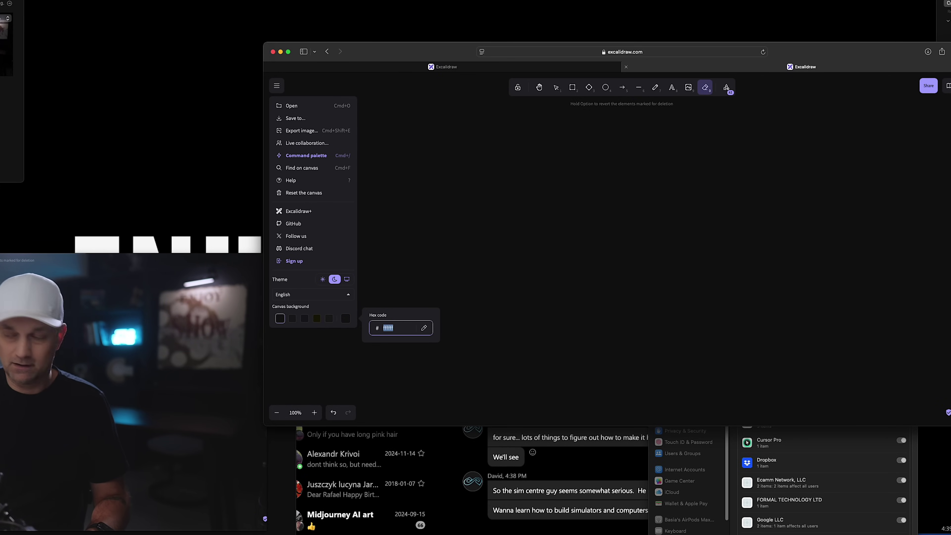
{"action": "type", "text": "b140"}
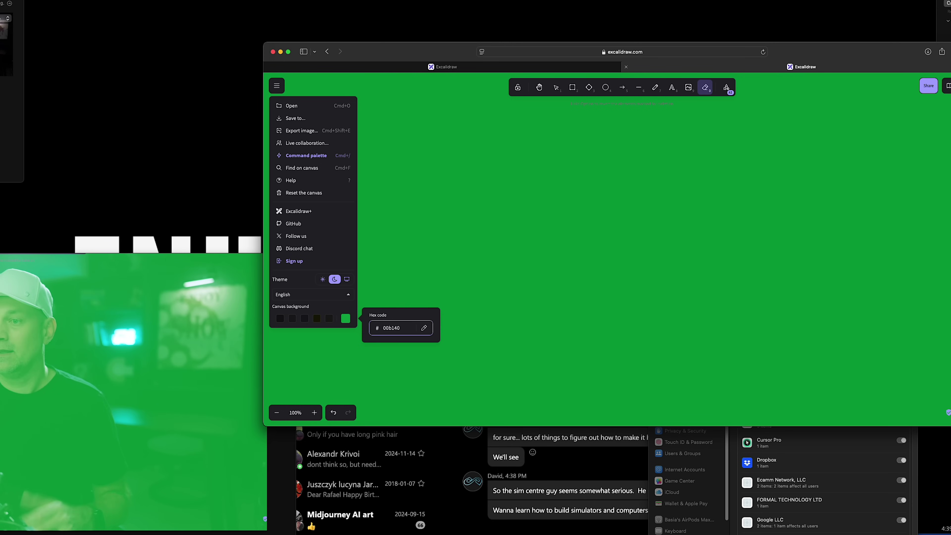
{"action": "left_click", "coordinate": [478, 339]}
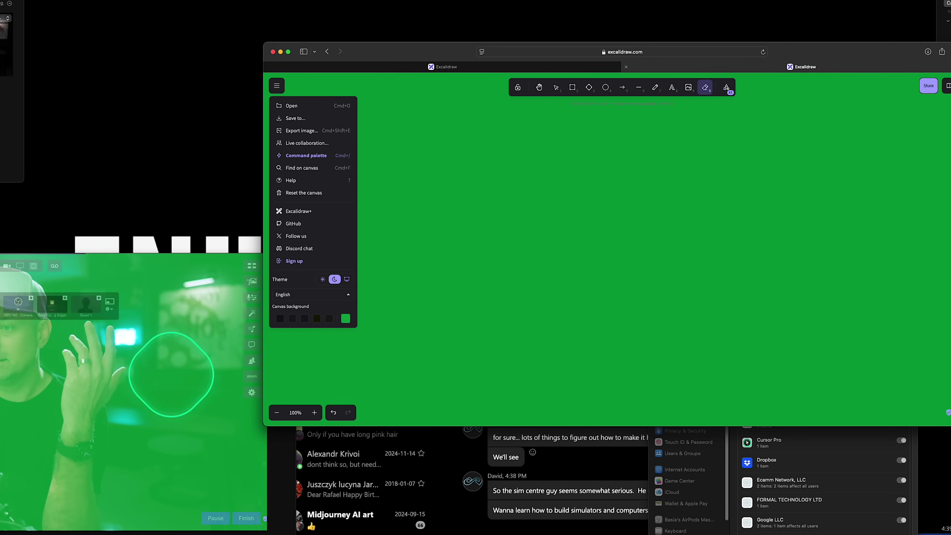
Set the Safari overlay's blend mode to Normal in Ecamm Live and turn on Green Screen Key
{"action": "left_click", "coordinate": [112, 371]}
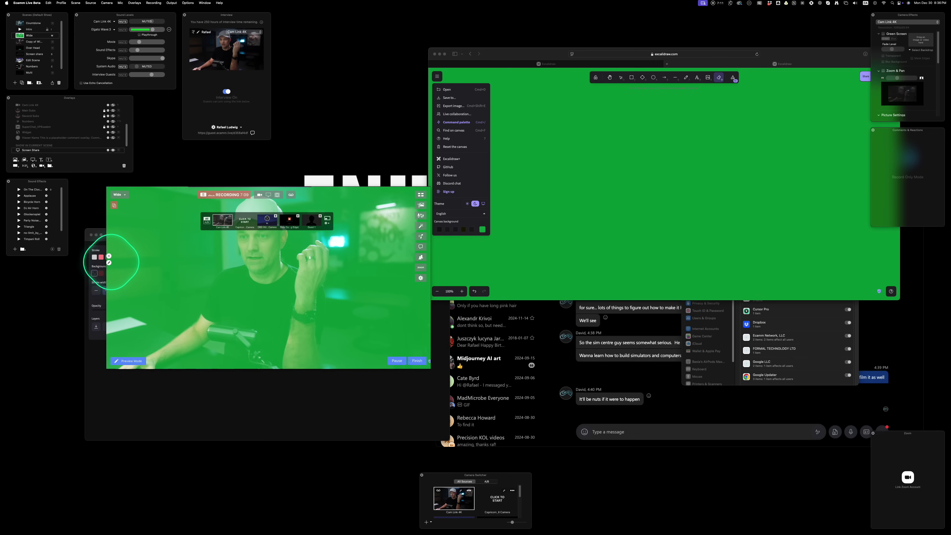
{"action": "left_click", "coordinate": [109, 263]}
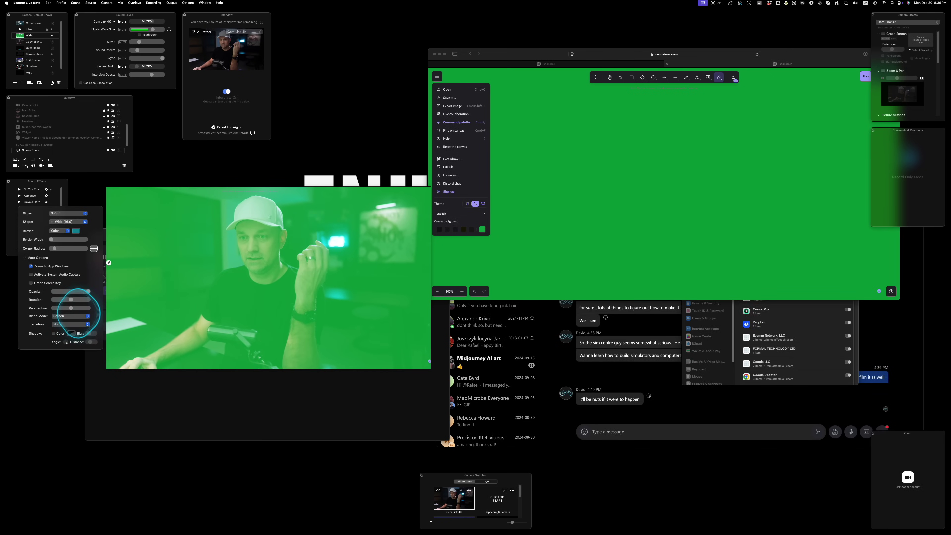
{"action": "left_click", "coordinate": [79, 316]}
{"action": "left_click", "coordinate": [63, 278]}
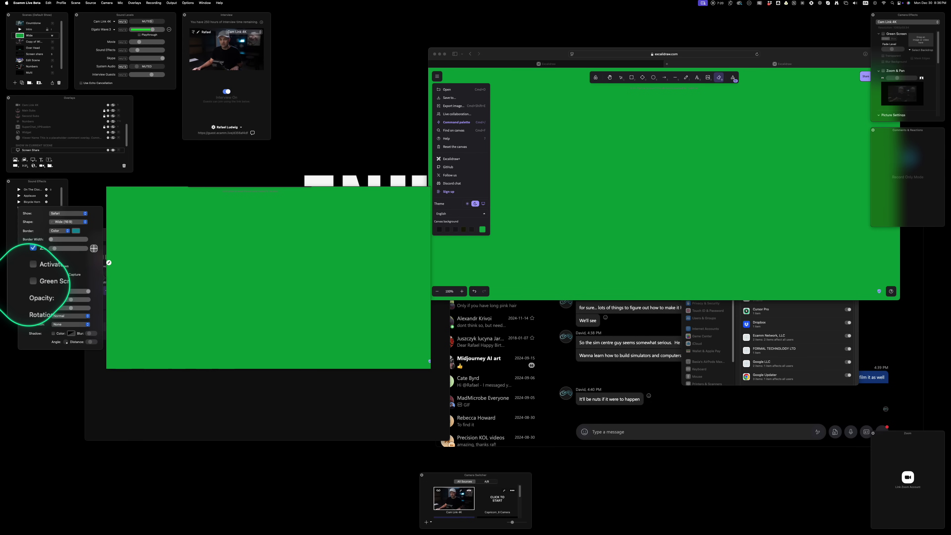
{"action": "left_click", "coordinate": [33, 283]}
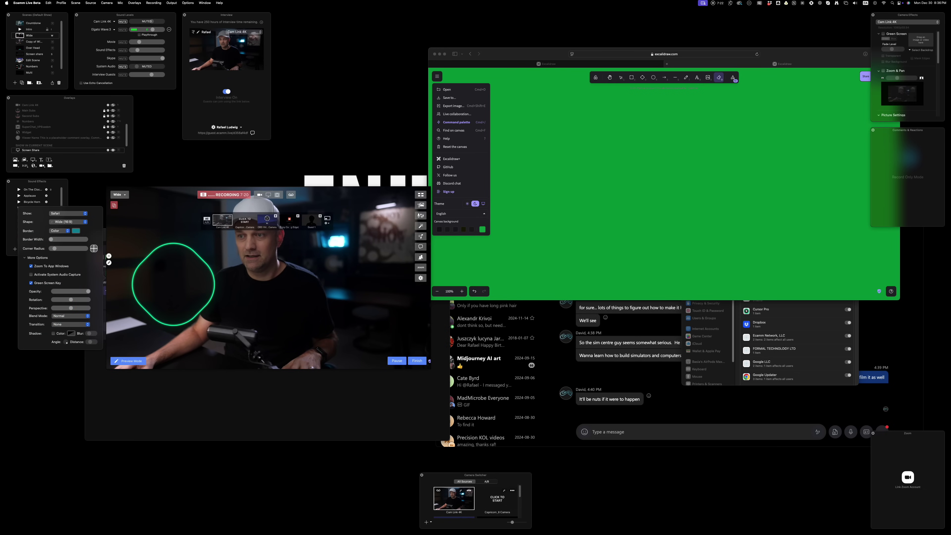
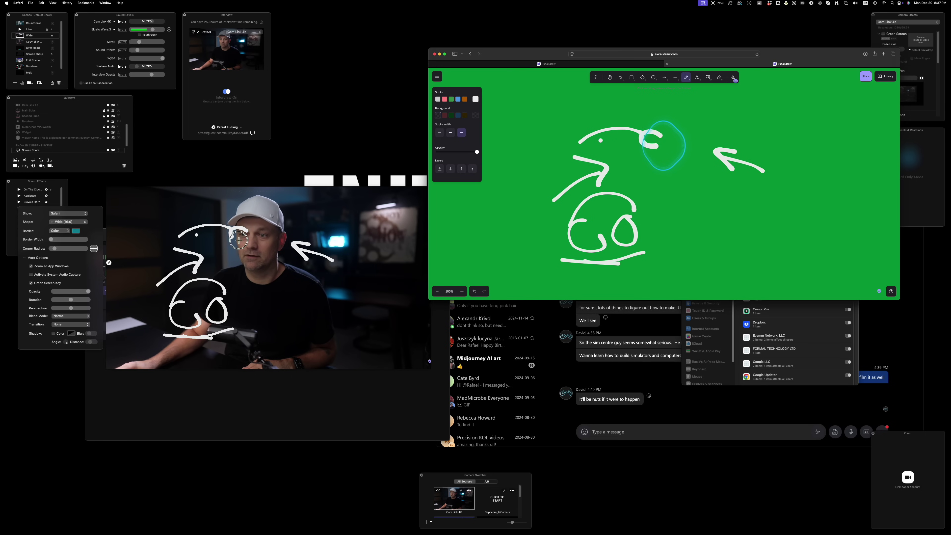
Finish the loose circles and strokes around the presenter's face, and erase everything on the green Excalidraw canvas
{"action": "left_click_drag", "start_coordinate": [689, 152], "coordinate": [687, 149]}
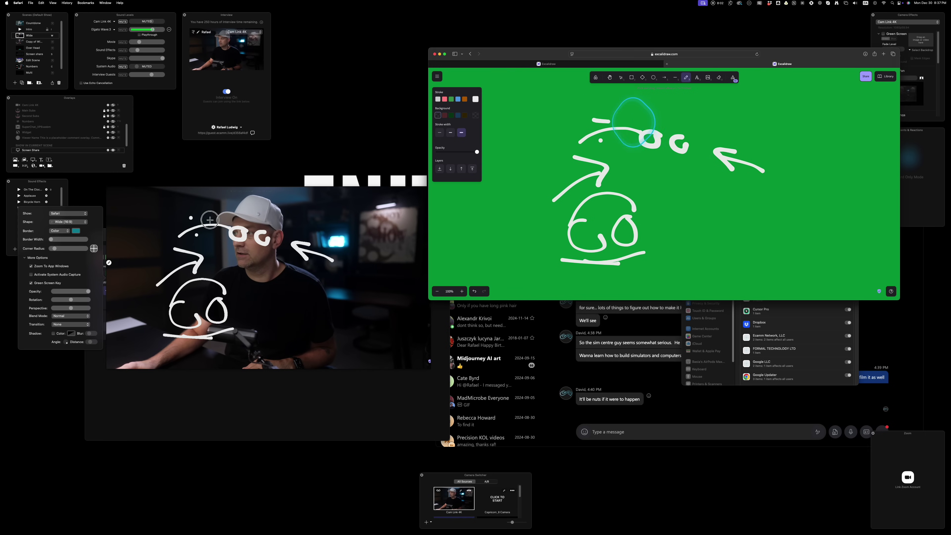
{"action": "left_click", "coordinate": [718, 78]}
{"action": "mouse_move", "coordinate": [789, 182]}
{"action": "left_mouse_down"}
{"action": "mouse_move", "coordinate": [652, 126]}
{"action": "mouse_move", "coordinate": [588, 176]}
{"action": "mouse_move", "coordinate": [622, 280]}
{"action": "mouse_move", "coordinate": [611, 159]}
{"action": "left_mouse_up"}
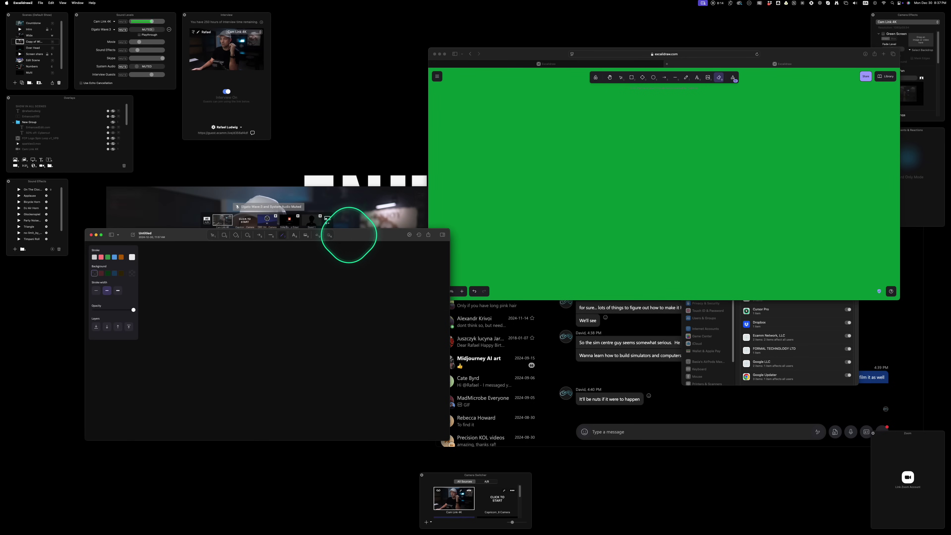
Move the Ecamm Live preview above the dark Excalidraw desktop window and draw a curved freehand arrow pointing at the presenter
{"action": "left_click_drag", "start_coordinate": [360, 187], "coordinate": [372, 29]}
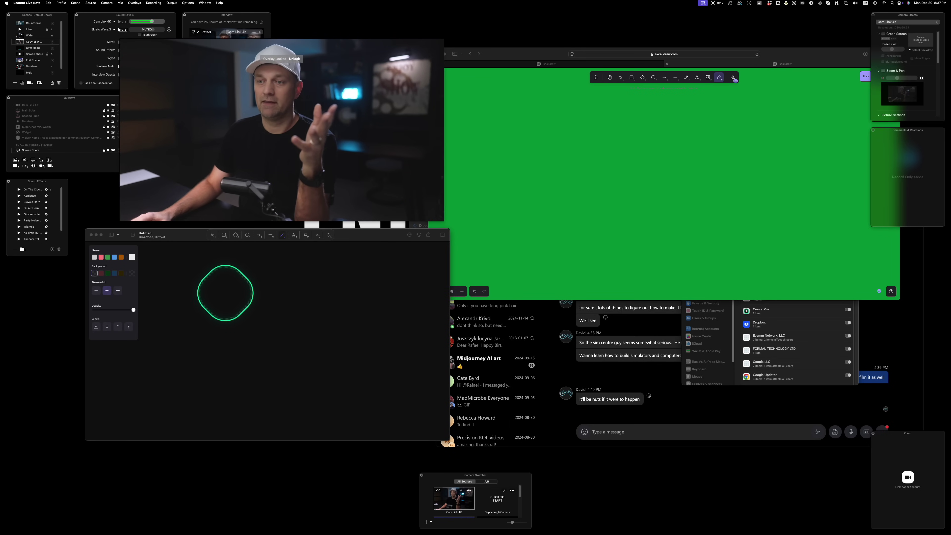
{"action": "left_click", "coordinate": [169, 317]}
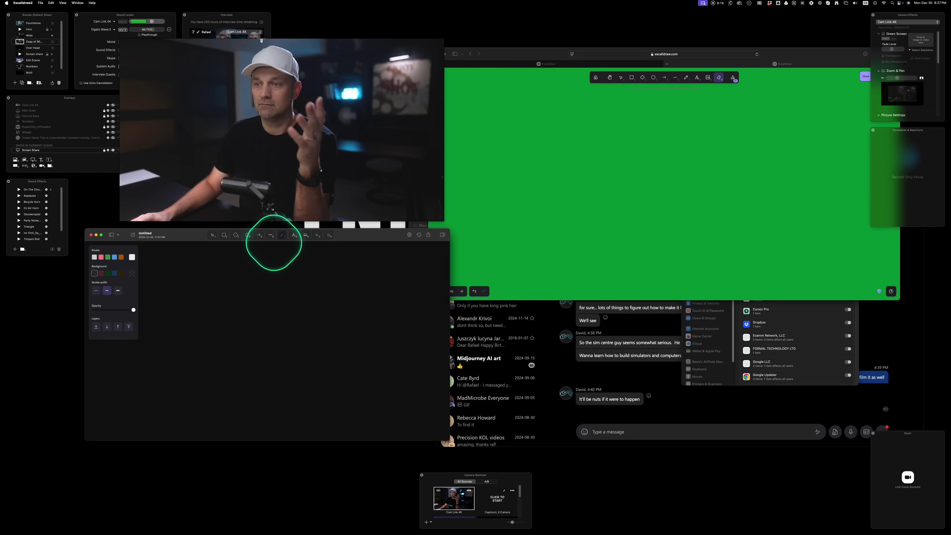
{"action": "left_click_drag", "start_coordinate": [156, 141], "coordinate": [217, 109]}
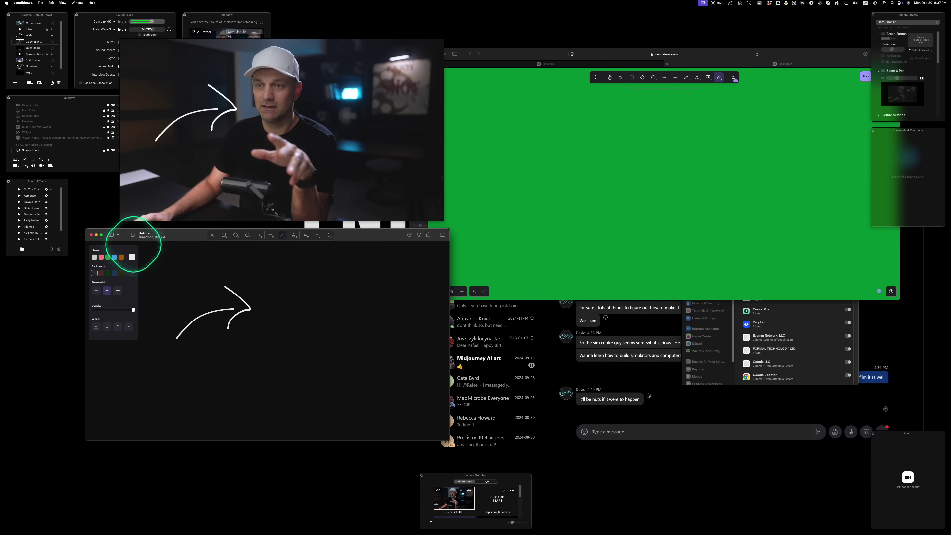
Show and hide the drawings sidebar in the Excalidraw desktop window, and cancel the file selection dialog
{"action": "left_click", "coordinate": [113, 234]}
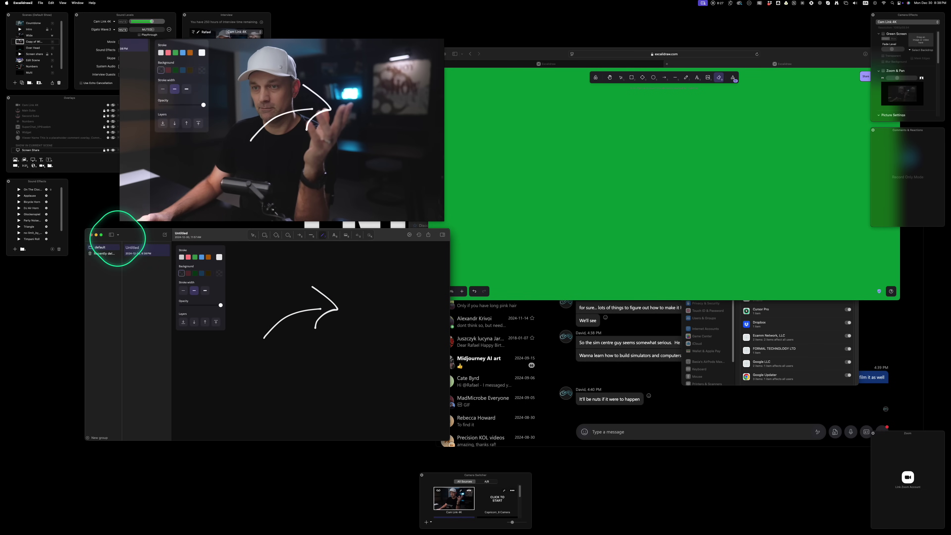
{"action": "left_click", "coordinate": [111, 234]}
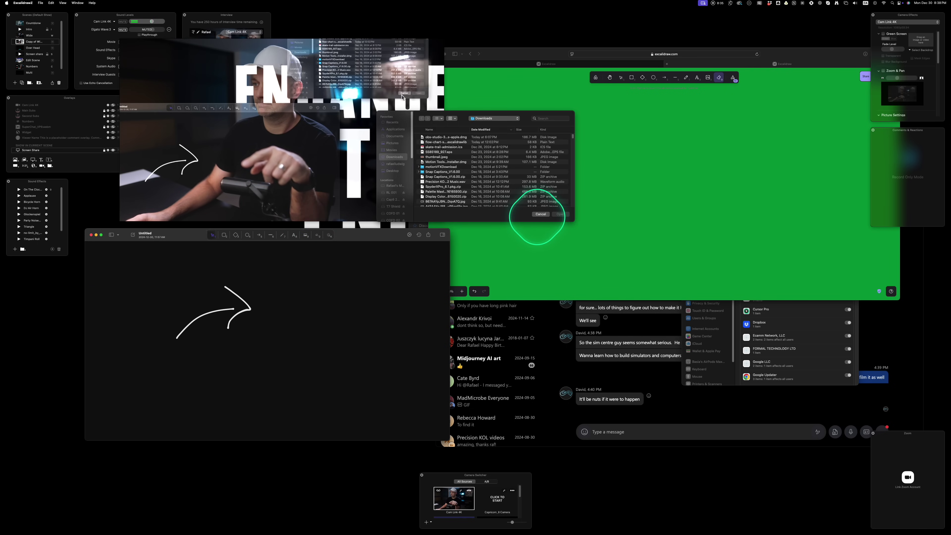
{"action": "left_click", "coordinate": [536, 215]}
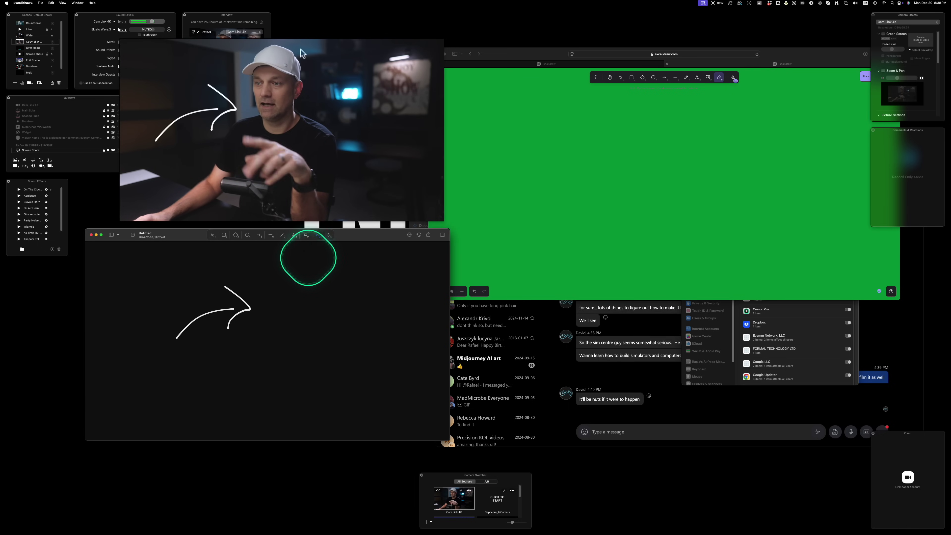
Erase the arrow in the Excalidraw desktop window and dismiss the canvas options without choosing one
{"action": "mouse_move", "coordinate": [254, 291]}
{"action": "left_mouse_down"}
{"action": "mouse_move", "coordinate": [195, 333]}
{"action": "mouse_move", "coordinate": [204, 338]}
{"action": "left_mouse_up"}
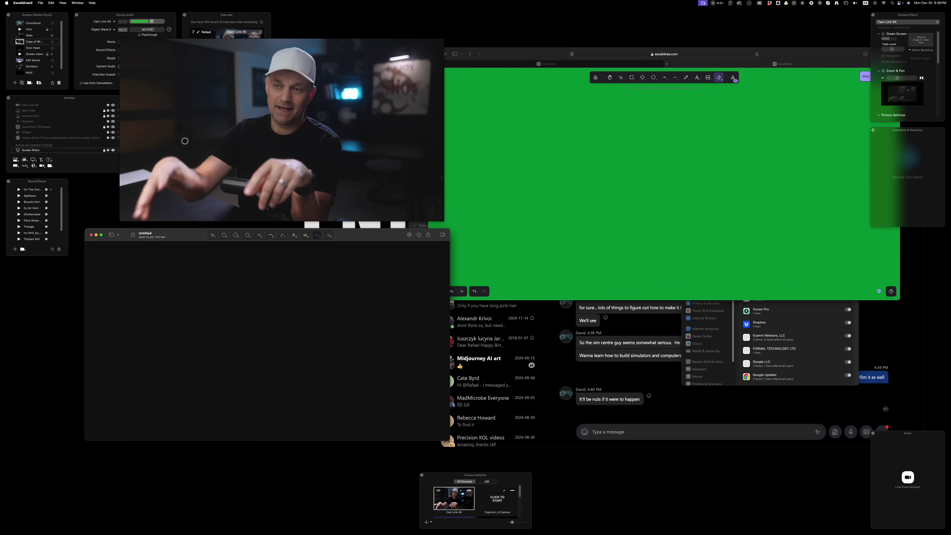
{"action": "right_click", "coordinate": [205, 338]}
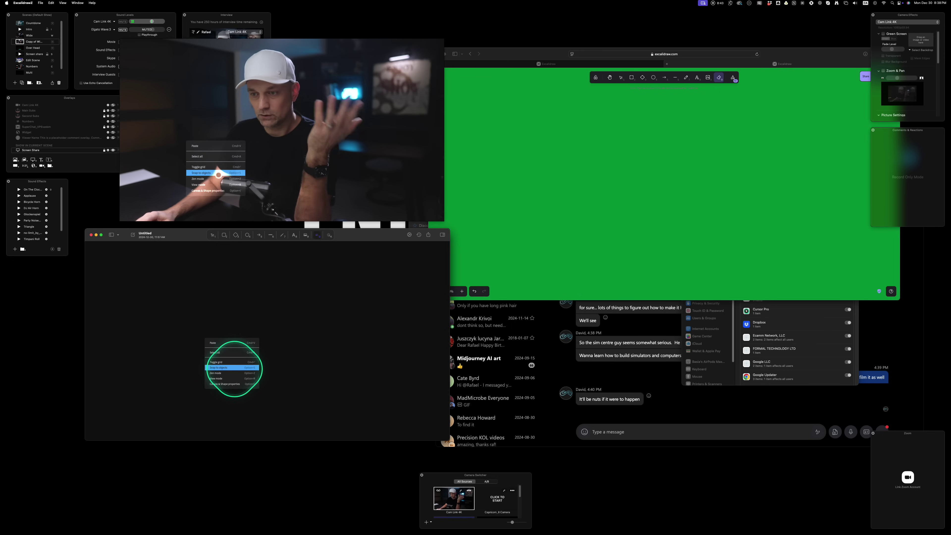
{"action": "left_click", "coordinate": [176, 340]}
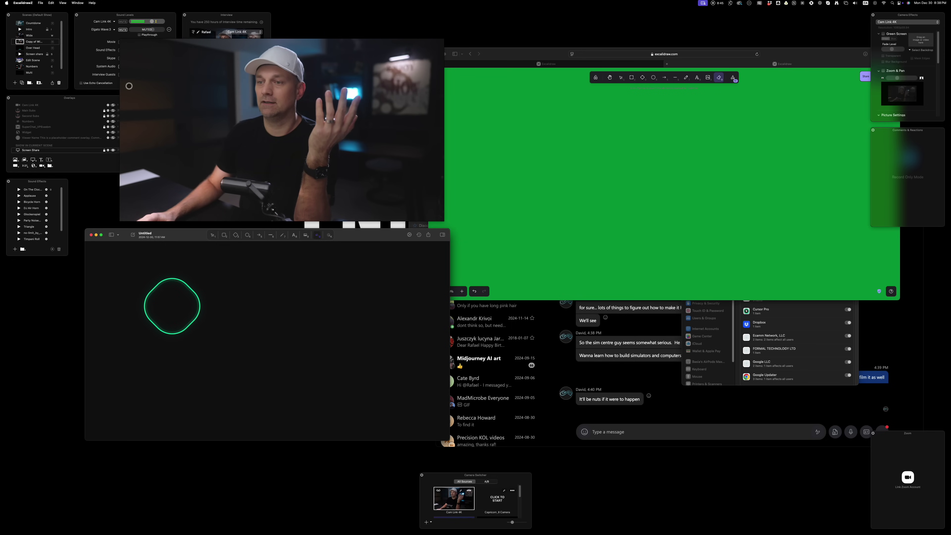
Bring the green Excalidraw canvas in Safari forward and switch Ecamm Live to the Wide scene
{"action": "left_click", "coordinate": [588, 189]}
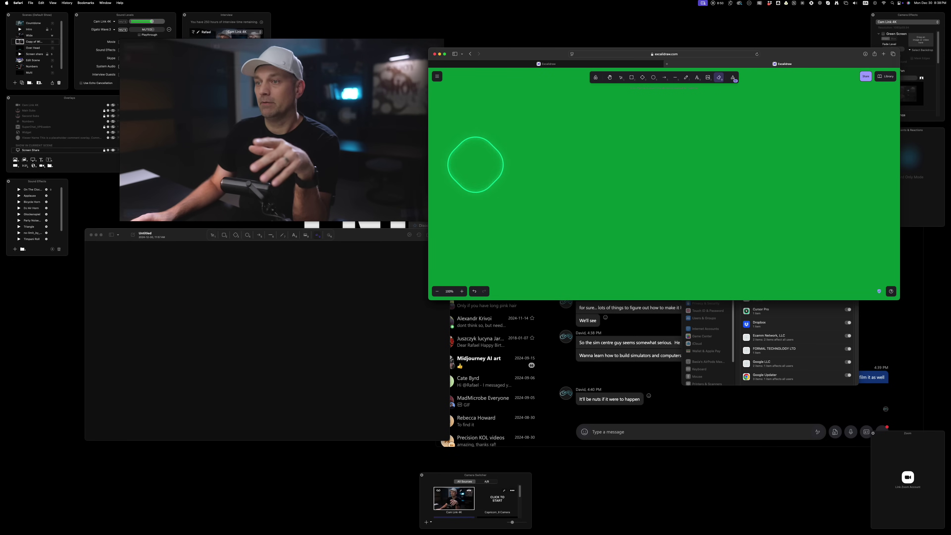
{"action": "left_click", "coordinate": [24, 36]}
{"action": "left_click", "coordinate": [25, 35]}
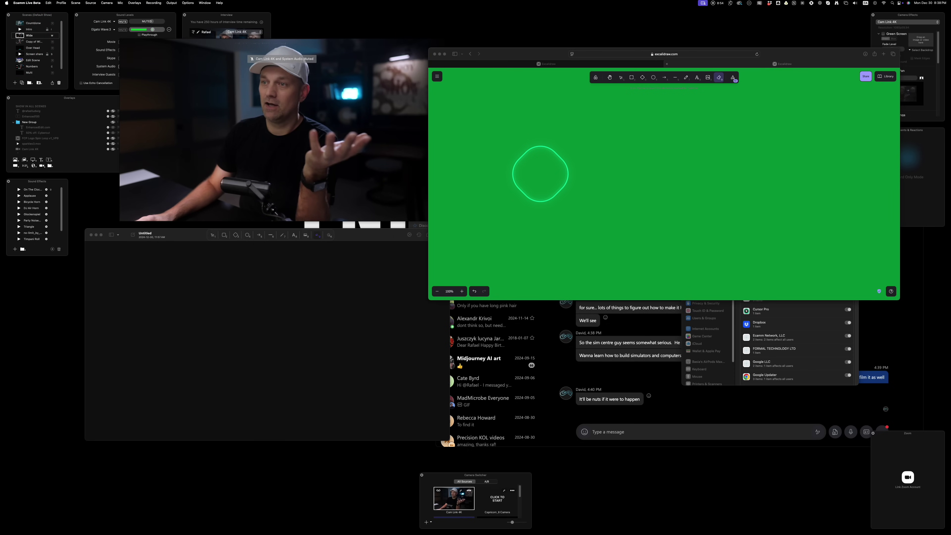
Draw a thick freehand curved arrow on the green Excalidraw canvas in Safari, pointing towards the presenter's head
{"action": "left_click", "coordinate": [686, 78]}
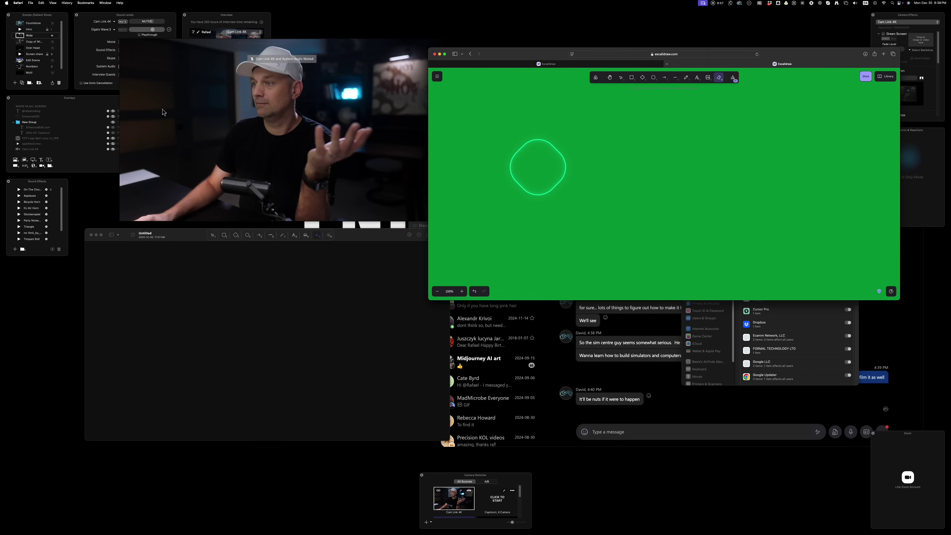
{"action": "left_click", "coordinate": [686, 77]}
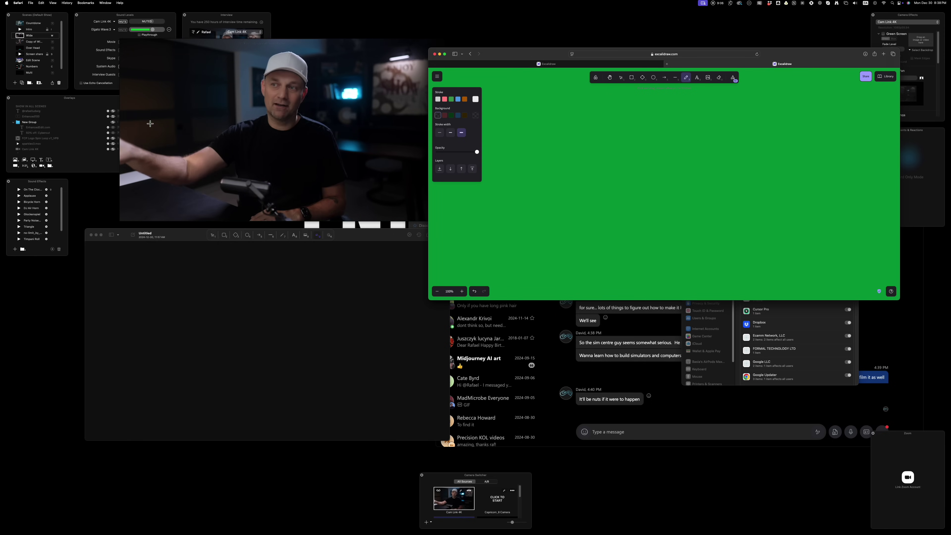
{"action": "mouse_move", "coordinate": [529, 181]}
{"action": "left_mouse_down"}
{"action": "mouse_move", "coordinate": [579, 157]}
{"action": "mouse_move", "coordinate": [584, 170]}
{"action": "left_mouse_up"}
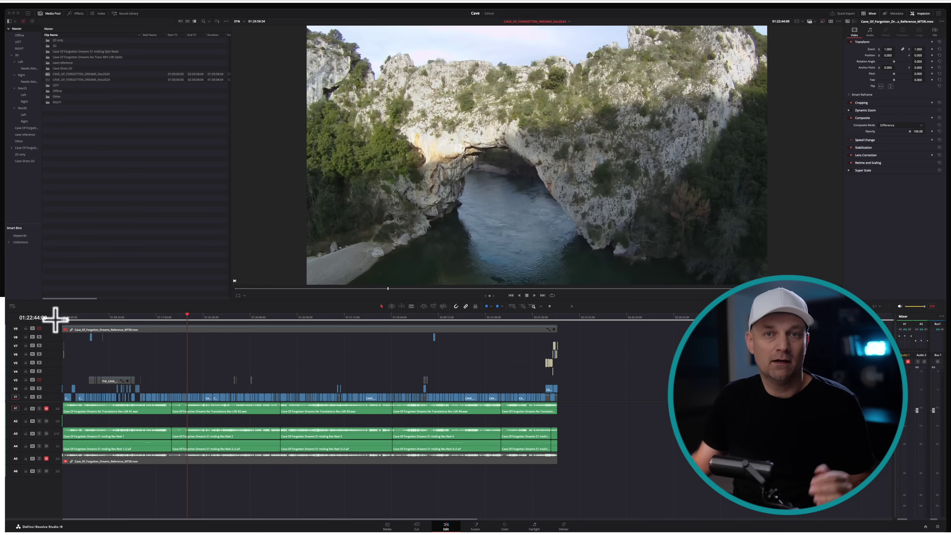
Annotate the DaVinci Resolve view with a freehand box and arrow on the early timeline, a circle around the rock arch, and a mark near the Inspector
{"action": "mouse_move", "coordinate": [78, 371]}
{"action": "left_mouse_down"}
{"action": "mouse_move", "coordinate": [85, 432]}
{"action": "mouse_move", "coordinate": [182, 420]}
{"action": "mouse_move", "coordinate": [158, 360]}
{"action": "mouse_move", "coordinate": [83, 357]}
{"action": "left_mouse_up"}
{"action": "left_click_drag", "start_coordinate": [221, 320], "coordinate": [183, 351]}
{"action": "mouse_move", "coordinate": [186, 319]}
{"action": "left_mouse_down"}
{"action": "mouse_move", "coordinate": [181, 353]}
{"action": "mouse_move", "coordinate": [211, 358]}
{"action": "left_mouse_up"}
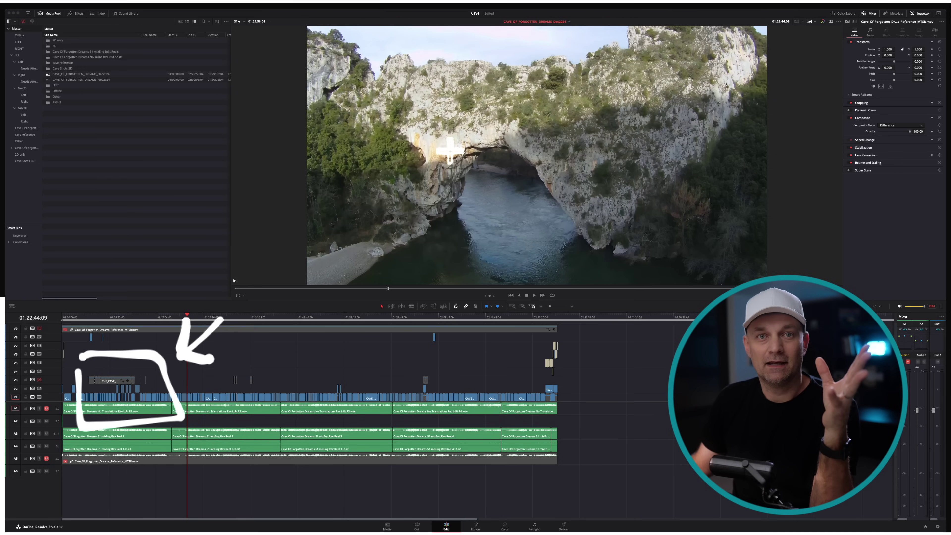
{"action": "mouse_move", "coordinate": [490, 116]}
{"action": "left_mouse_down"}
{"action": "mouse_move", "coordinate": [452, 121]}
{"action": "mouse_move", "coordinate": [556, 166]}
{"action": "mouse_move", "coordinate": [494, 112]}
{"action": "left_mouse_up"}
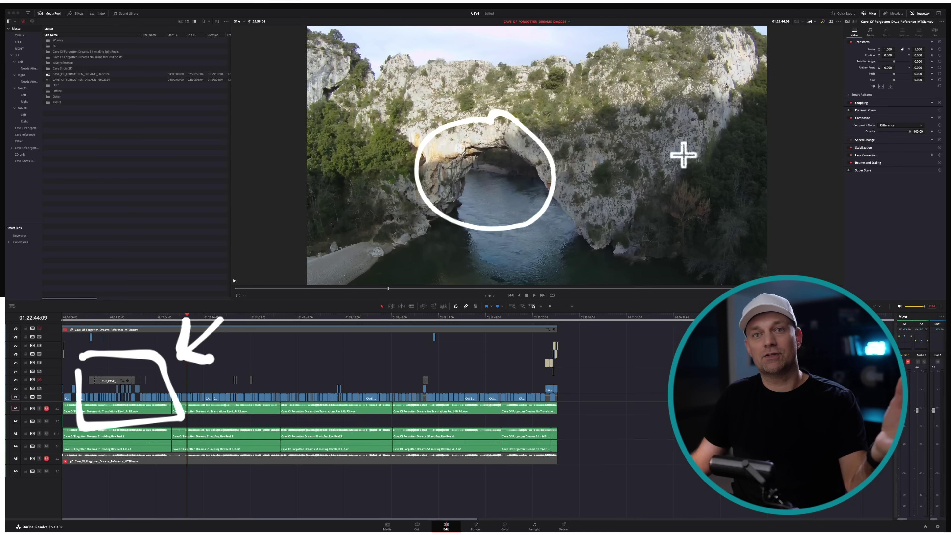
{"action": "mouse_move", "coordinate": [825, 84]}
{"action": "left_mouse_down"}
{"action": "mouse_move", "coordinate": [815, 153]}
{"action": "mouse_move", "coordinate": [871, 200]}
{"action": "mouse_move", "coordinate": [879, 127]}
{"action": "mouse_move", "coordinate": [863, 77]}
{"action": "mouse_move", "coordinate": [806, 83]}
{"action": "left_mouse_up"}
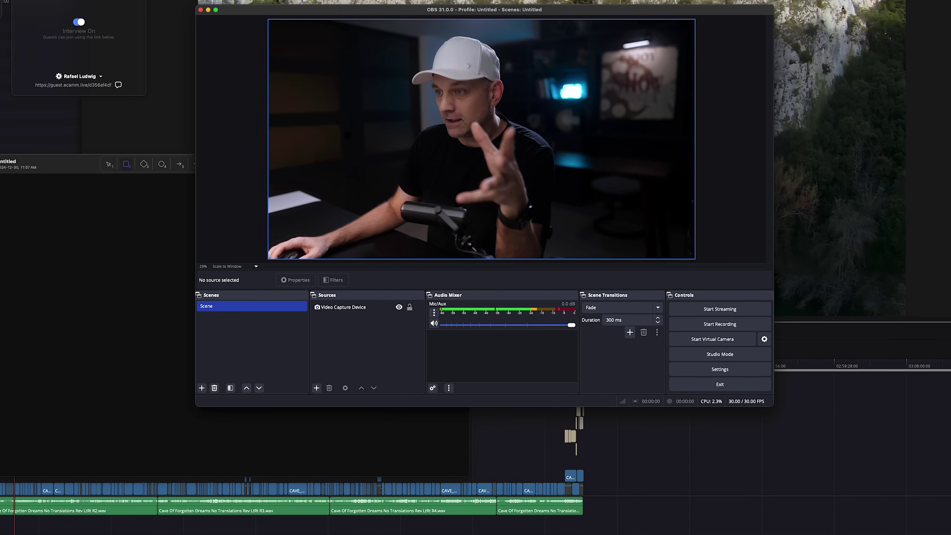
Add a new macOS Screen Capture source to the scene in OBS, keeping the default source name
{"action": "left_click", "coordinate": [316, 388]}
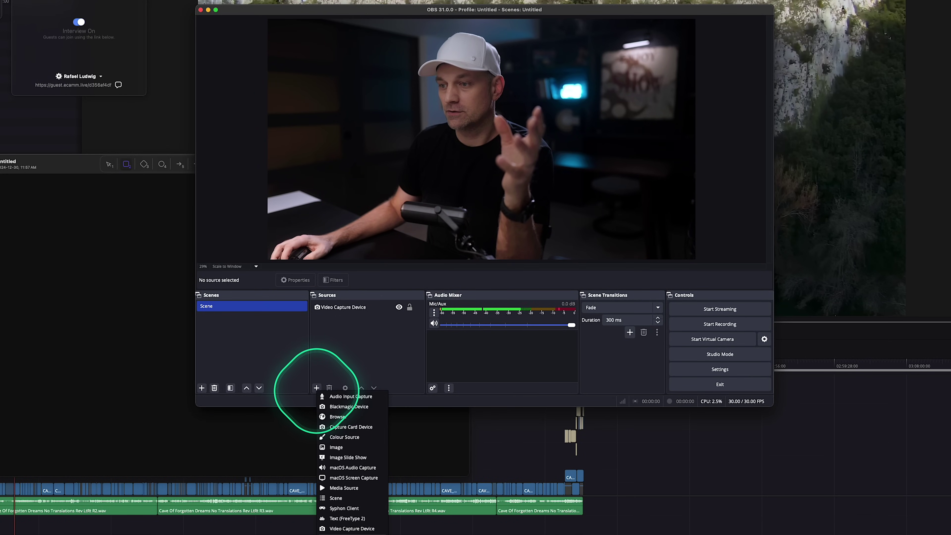
{"action": "left_click", "coordinate": [340, 307]}
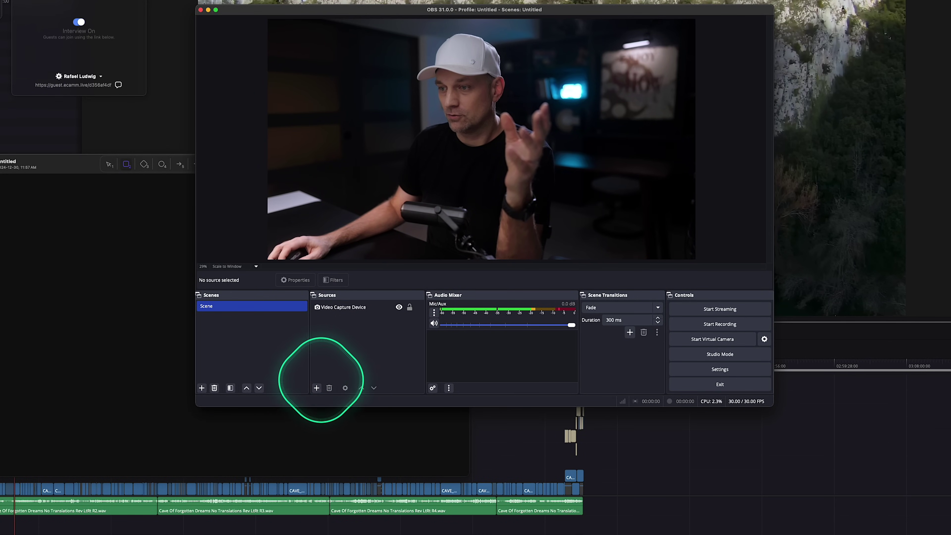
{"action": "left_click", "coordinate": [321, 349]}
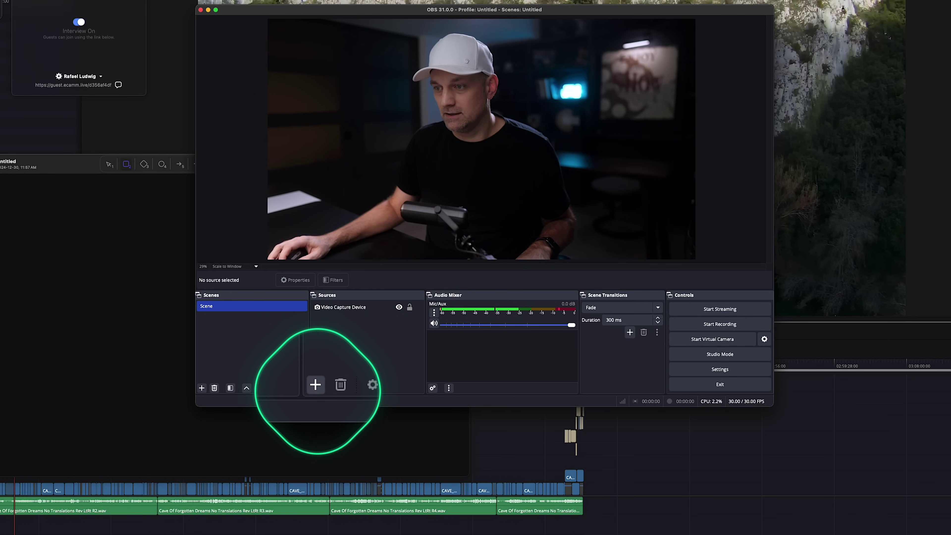
{"action": "left_click", "coordinate": [316, 388]}
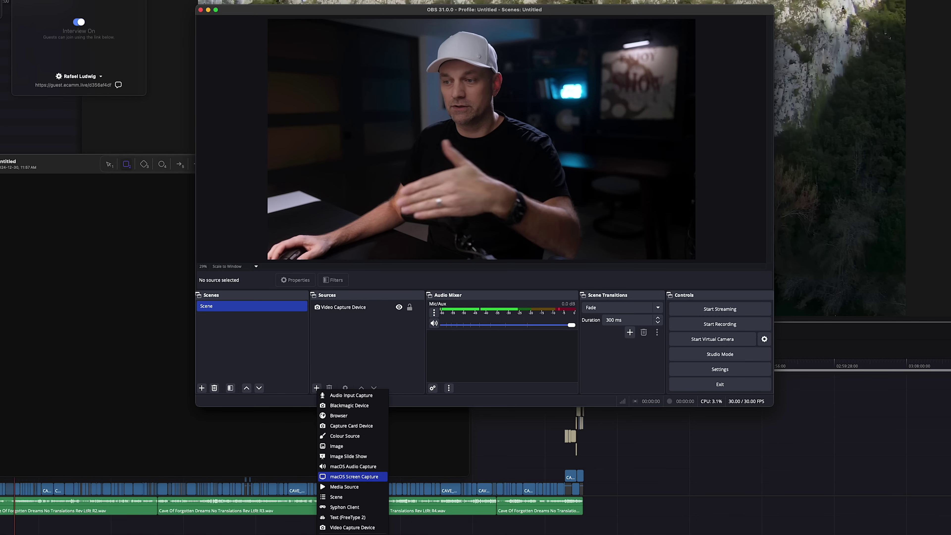
{"action": "left_click", "coordinate": [354, 476]}
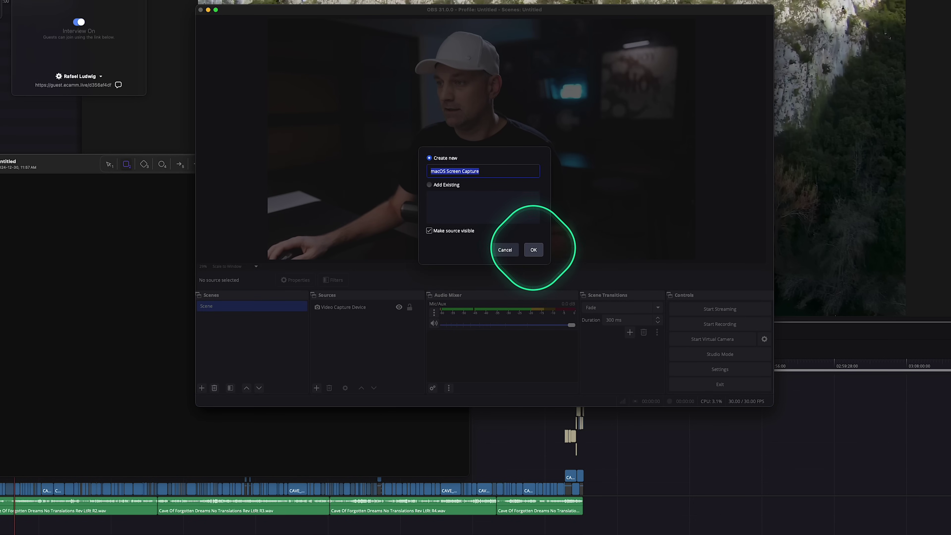
{"action": "left_click", "coordinate": [533, 246]}
{"action": "left_click", "coordinate": [601, 286]}
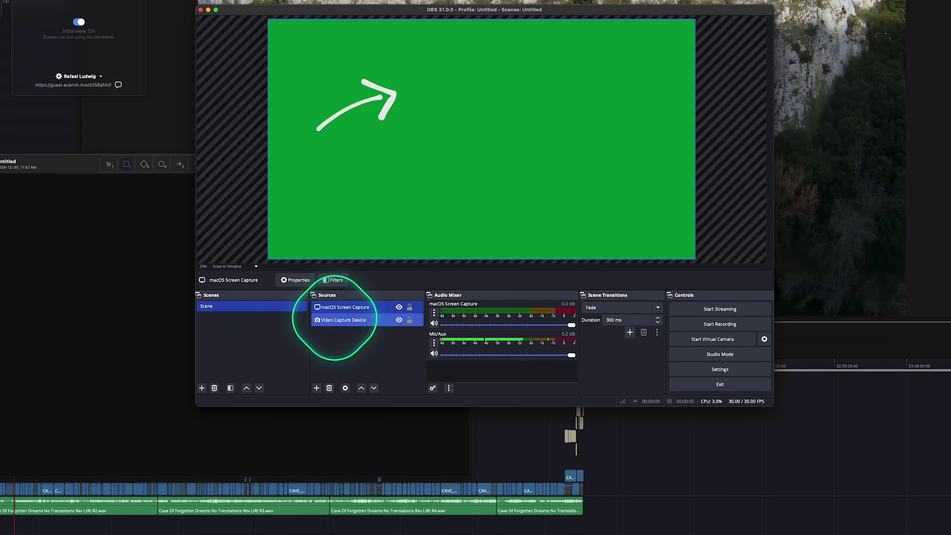
Add a Chroma Key effect filter to the macOS Screen Capture source, move the filters window off the preview, and close it
{"action": "right_click", "coordinate": [332, 307]}
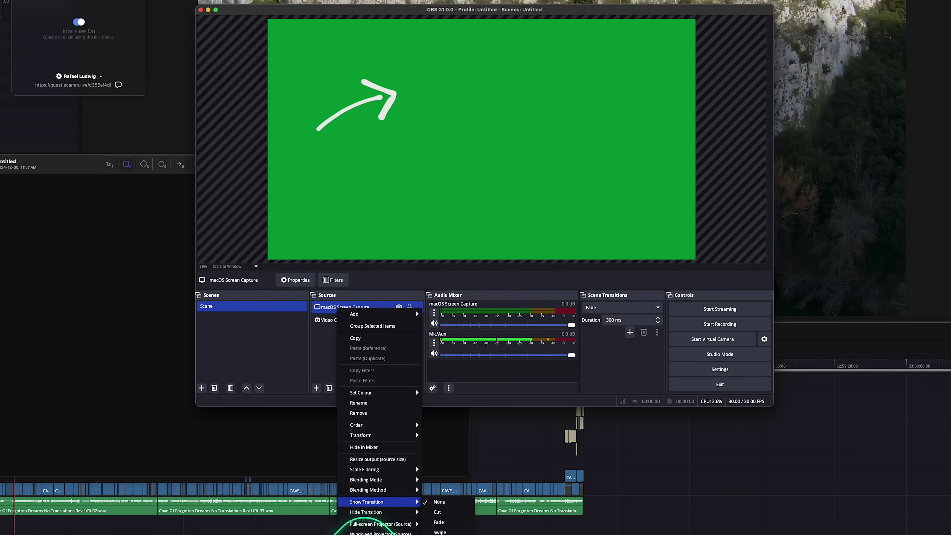
{"action": "left_click", "coordinate": [358, 523]}
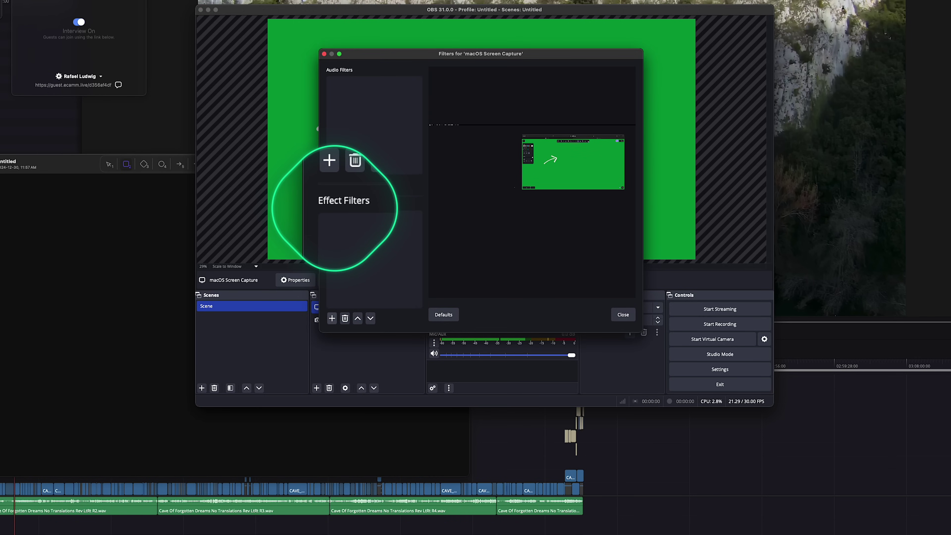
{"action": "left_click", "coordinate": [331, 317]}
{"action": "left_click", "coordinate": [331, 318]}
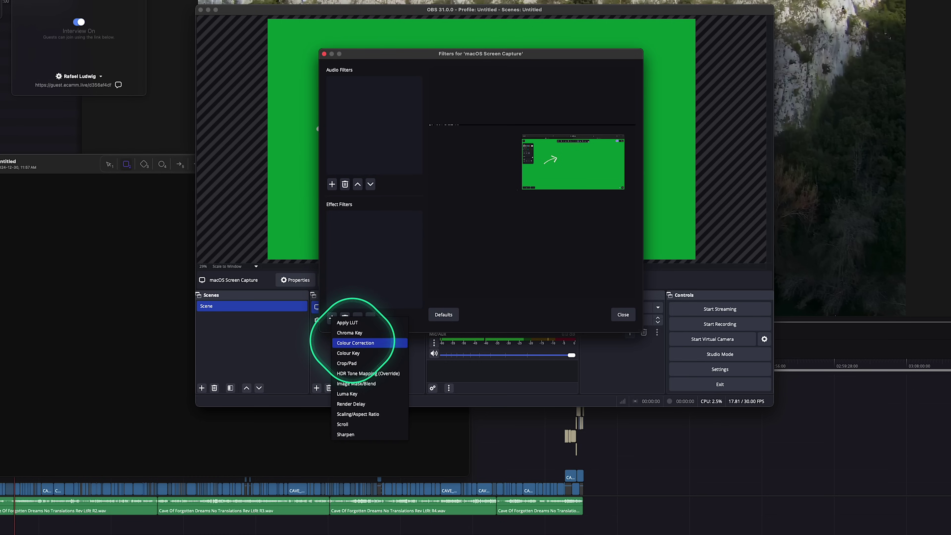
{"action": "left_click", "coordinate": [351, 333]}
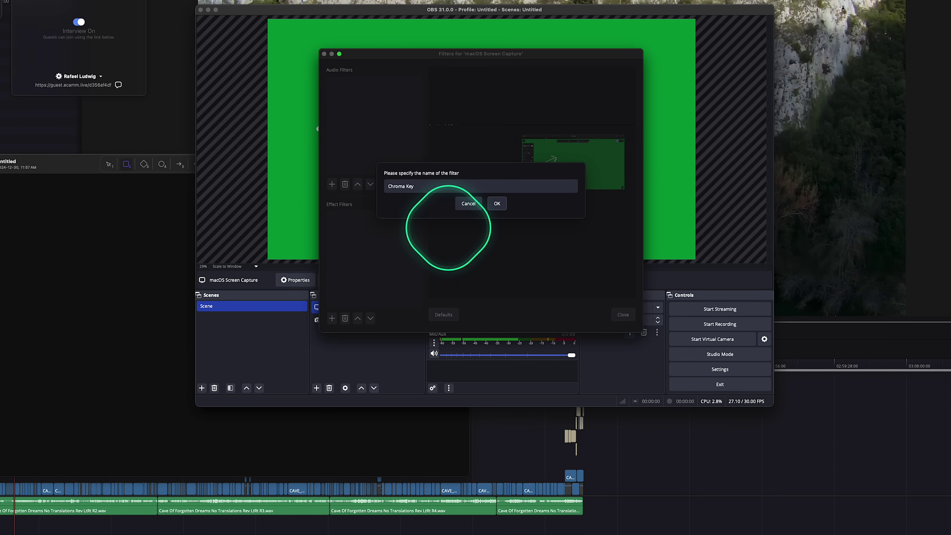
{"action": "left_click", "coordinate": [466, 202]}
{"action": "left_click_drag", "start_coordinate": [545, 54], "coordinate": [940, 120]}
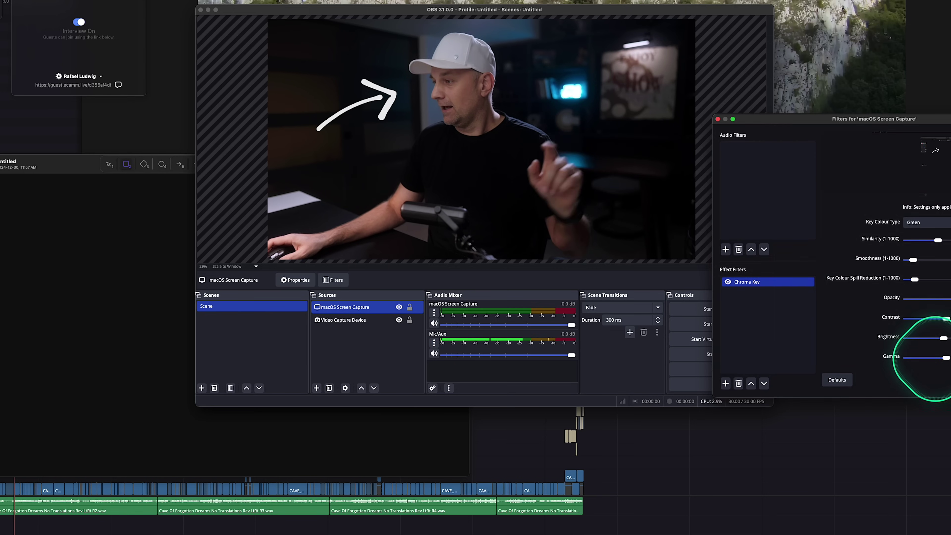
{"action": "left_click", "coordinate": [948, 380]}
Place the OBS window beside the Excalidraw canvas in Safari and replace the existing arrow with a new thick freehand arrow
{"action": "left_click_drag", "start_coordinate": [613, 11], "coordinate": [205, 29]}
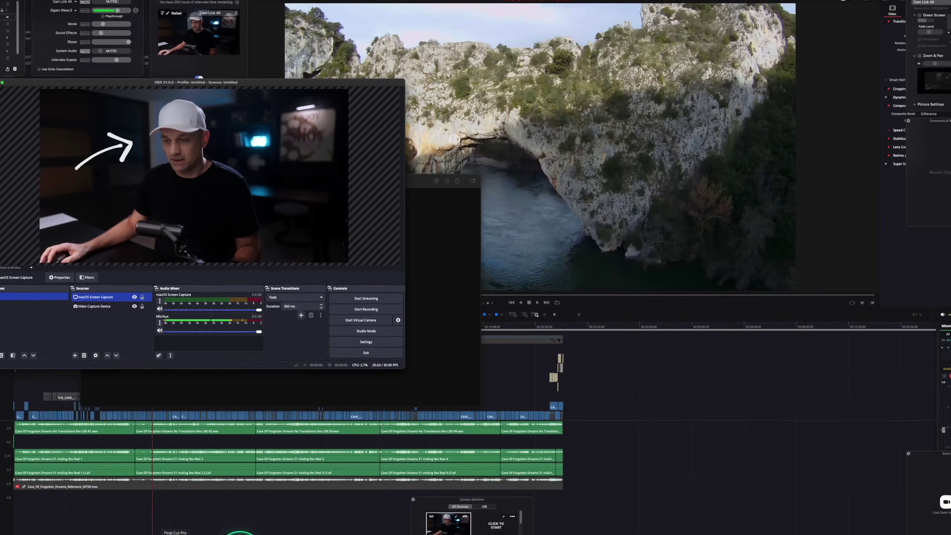
{"action": "left_click", "coordinate": [191, 524]}
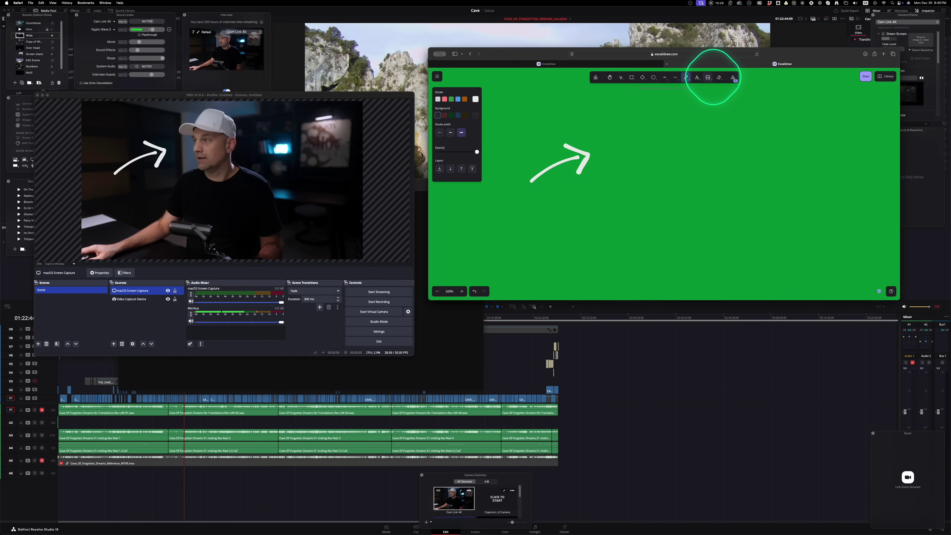
{"action": "left_click", "coordinate": [718, 77]}
{"action": "left_click_drag", "start_coordinate": [622, 131], "coordinate": [556, 179]}
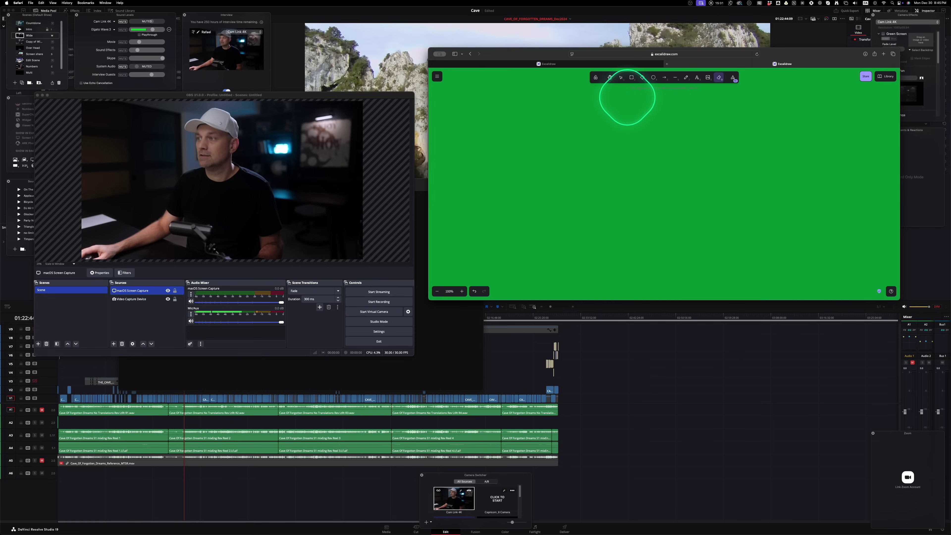
{"action": "left_click", "coordinate": [686, 77]}
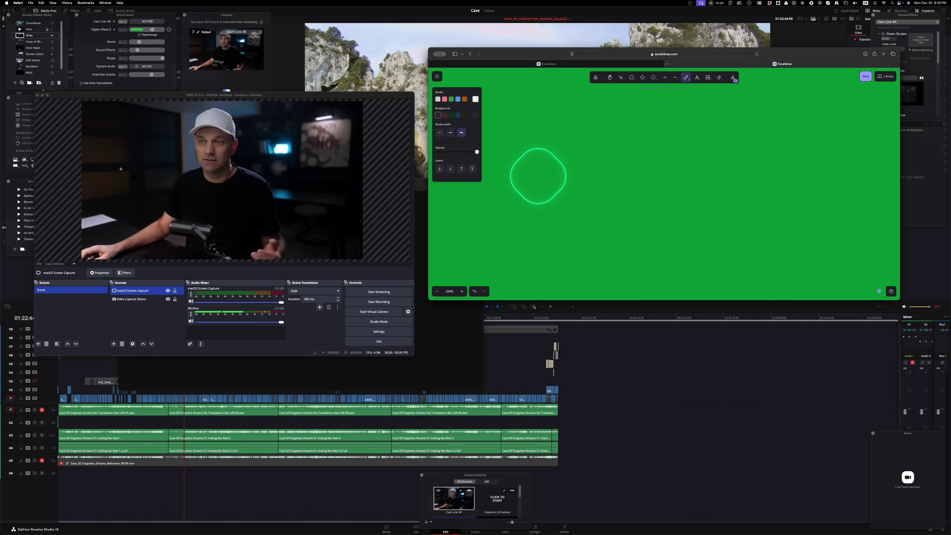
{"action": "mouse_move", "coordinate": [537, 179]}
{"action": "left_mouse_down"}
{"action": "mouse_move", "coordinate": [596, 155]}
{"action": "mouse_move", "coordinate": [584, 176]}
{"action": "left_mouse_up"}
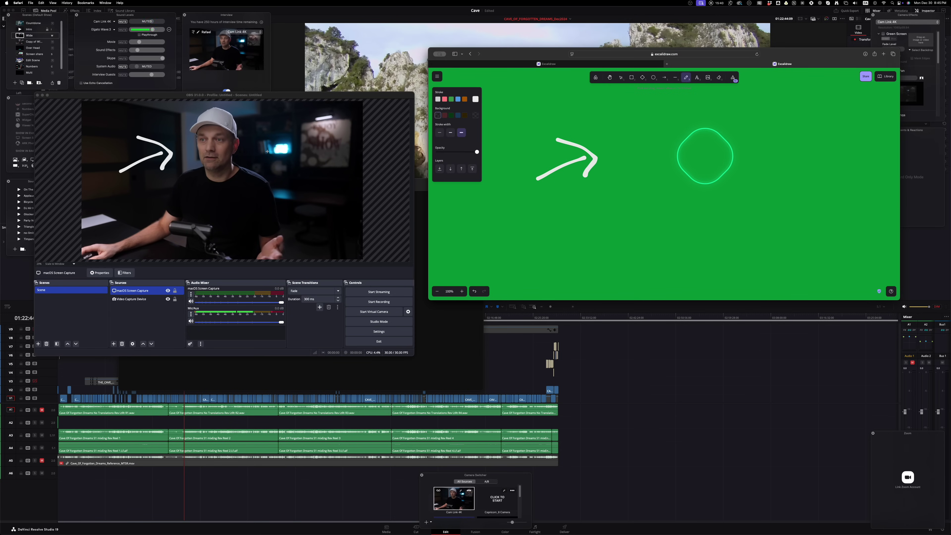
Erase the freehand arrow so the green Excalidraw canvas is empty
{"action": "mouse_move", "coordinate": [771, 177]}
{"action": "left_mouse_down"}
{"action": "mouse_move", "coordinate": [725, 159]}
{"action": "mouse_move", "coordinate": [708, 172]}
{"action": "mouse_move", "coordinate": [585, 164]}
{"action": "mouse_move", "coordinate": [599, 164]}
{"action": "mouse_move", "coordinate": [545, 150]}
{"action": "left_mouse_up"}
{"action": "key", "text": "0"}
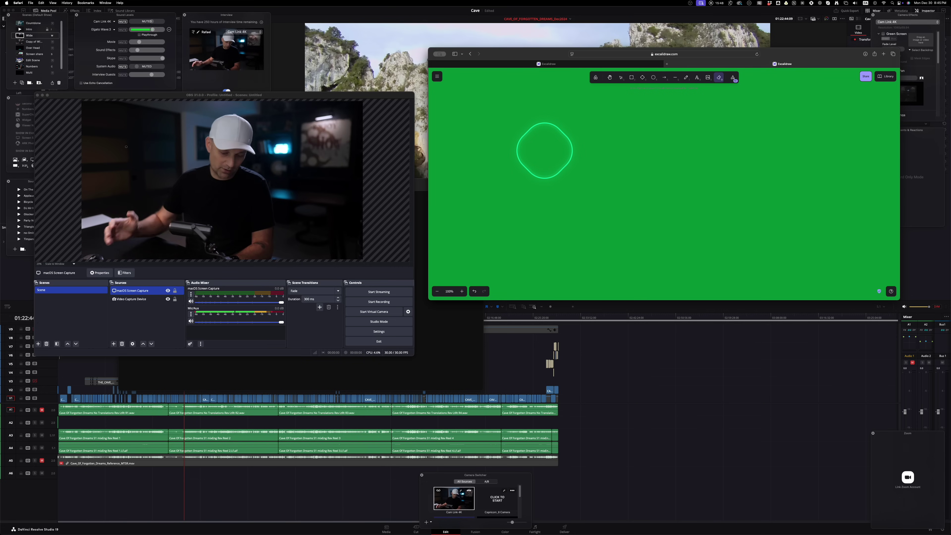
{"action": "left_click", "coordinate": [517, 150]}
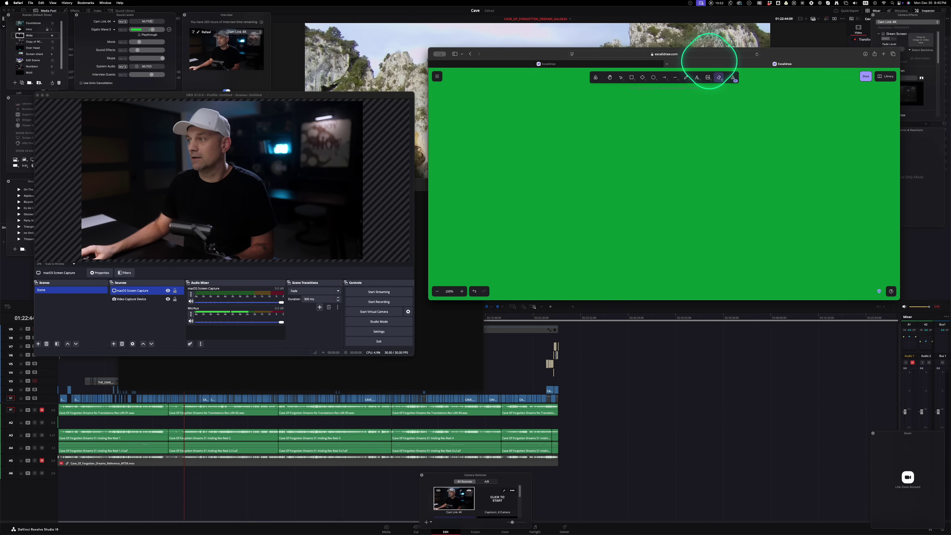
Sketch a horizontal line crossed by tick marks with a curved arrow above it, and erase the whole sketch
{"action": "left_click", "coordinate": [686, 77]}
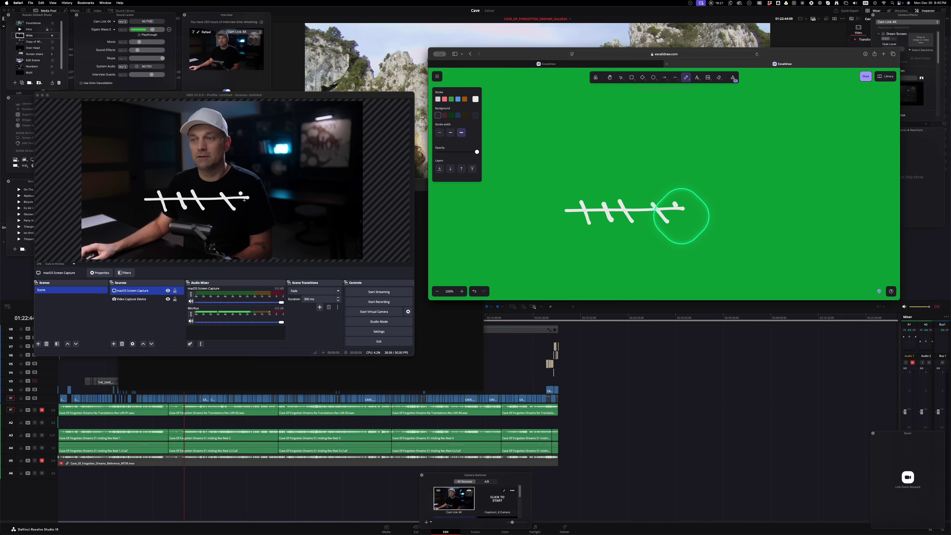
{"action": "left_click_drag", "start_coordinate": [569, 201], "coordinate": [651, 195]}
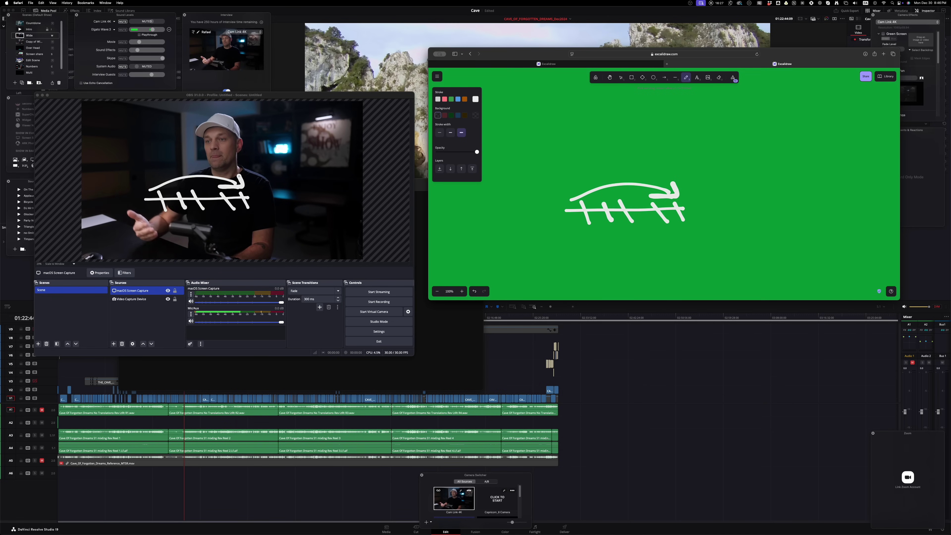
{"action": "key", "text": "e"}
{"action": "mouse_move", "coordinate": [687, 185]}
{"action": "left_mouse_down"}
{"action": "mouse_move", "coordinate": [610, 193]}
{"action": "mouse_move", "coordinate": [662, 198]}
{"action": "mouse_move", "coordinate": [590, 228]}
{"action": "left_mouse_up"}
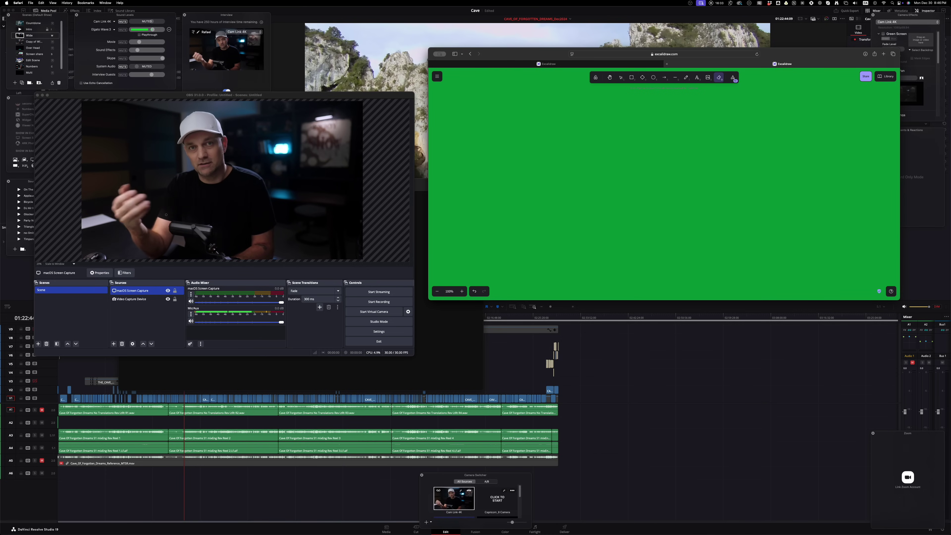
Handwrite "$500 +" on the canvas in thick white strokes and pan it across the camera picture
{"action": "key", "text": "p"}
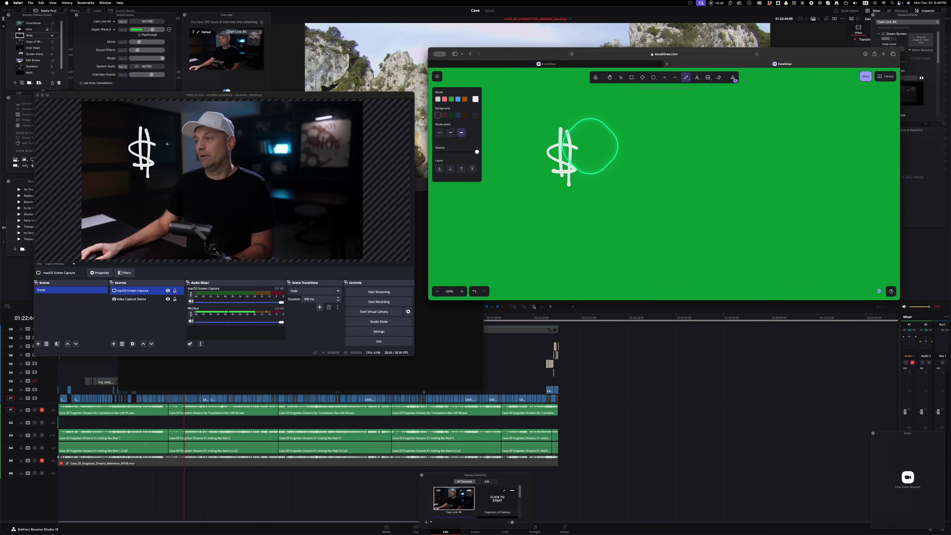
{"action": "left_click_drag", "start_coordinate": [671, 141], "coordinate": [671, 161]}
{"action": "left_click_drag", "start_coordinate": [660, 152], "coordinate": [685, 152]}
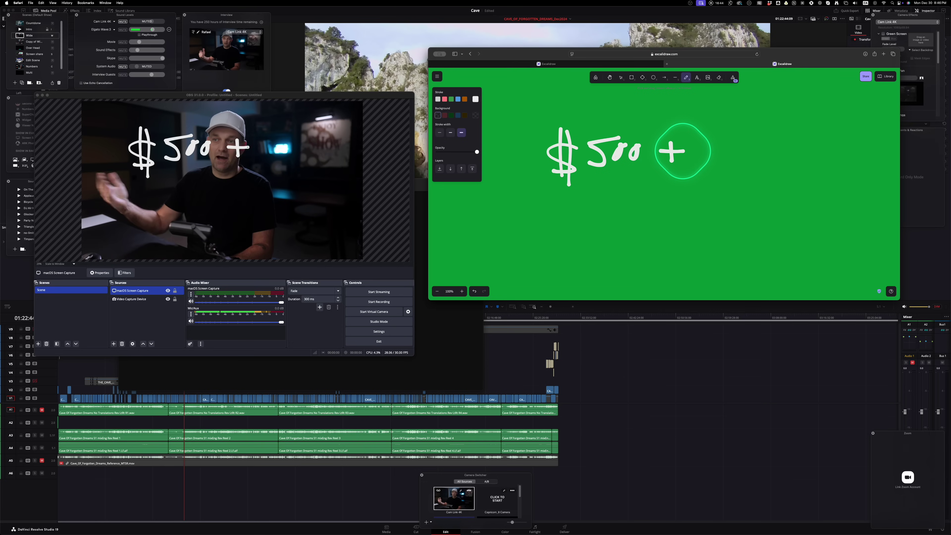
{"action": "left_click", "coordinate": [610, 77]}
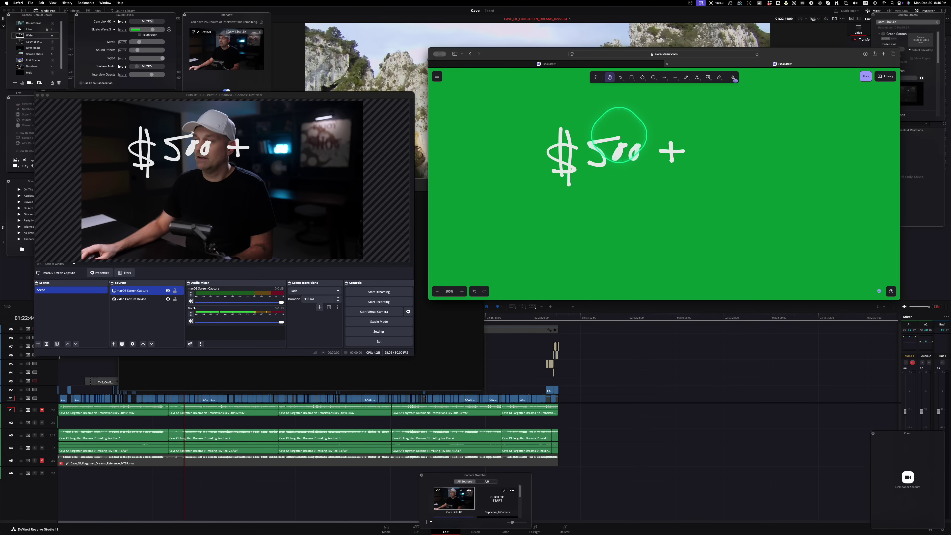
{"action": "mouse_move", "coordinate": [619, 148]}
{"action": "left_mouse_down"}
{"action": "mouse_move", "coordinate": [630, 215]}
{"action": "mouse_move", "coordinate": [548, 219]}
{"action": "mouse_move", "coordinate": [672, 216]}
{"action": "left_mouse_up"}
Handwrite "$500" in thick white freehand strokes on the cleared green canvas
{"action": "key", "text": "p"}
{"action": "left_click_drag", "start_coordinate": [551, 200], "coordinate": [569, 181]}
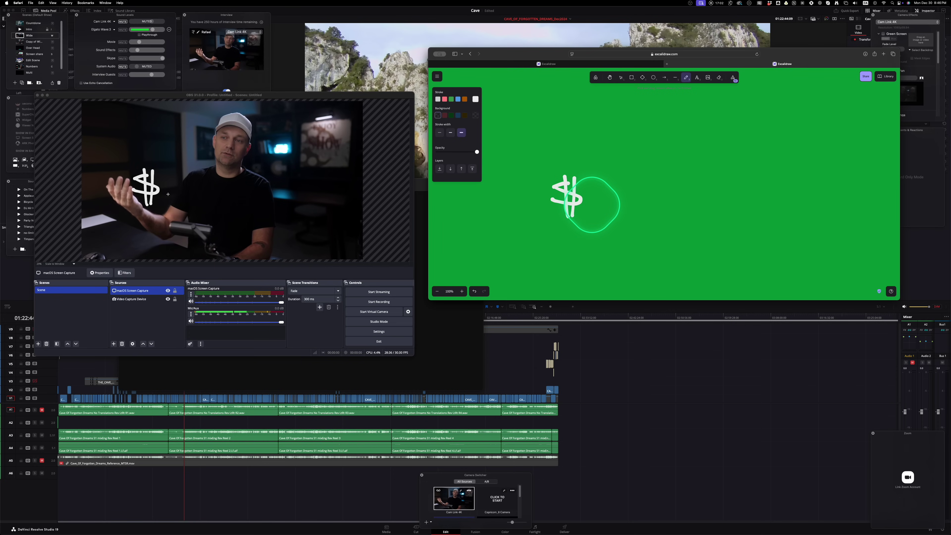
{"action": "left_click_drag", "start_coordinate": [595, 185], "coordinate": [599, 206]}
{"action": "left_click_drag", "start_coordinate": [623, 189], "coordinate": [621, 190]}
{"action": "left_click_drag", "start_coordinate": [640, 188], "coordinate": [639, 189]}
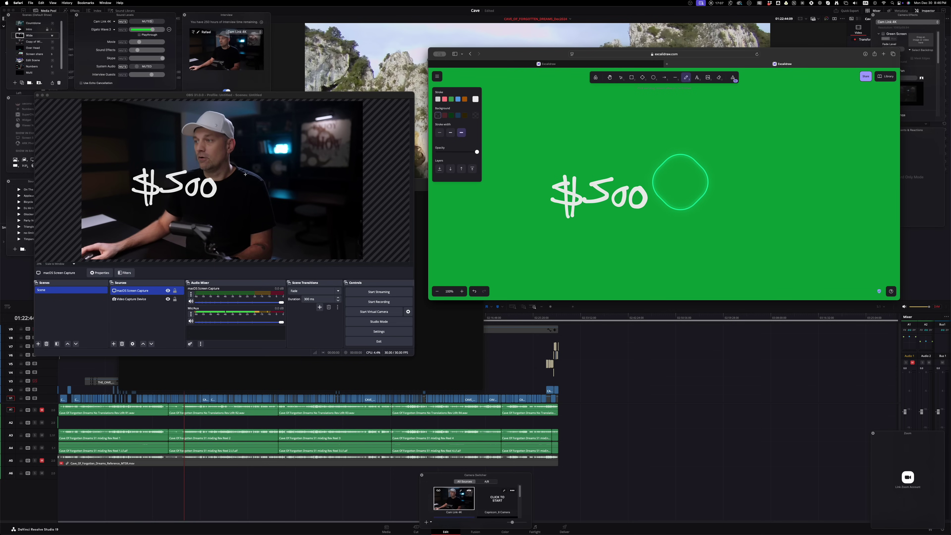
Frame the handwritten "$500" with a rounded rectangle and shift the canvas slightly downward
{"action": "left_click", "coordinate": [634, 78]}
{"action": "left_click_drag", "start_coordinate": [525, 163], "coordinate": [674, 229]}
{"action": "left_click", "coordinate": [613, 78]}
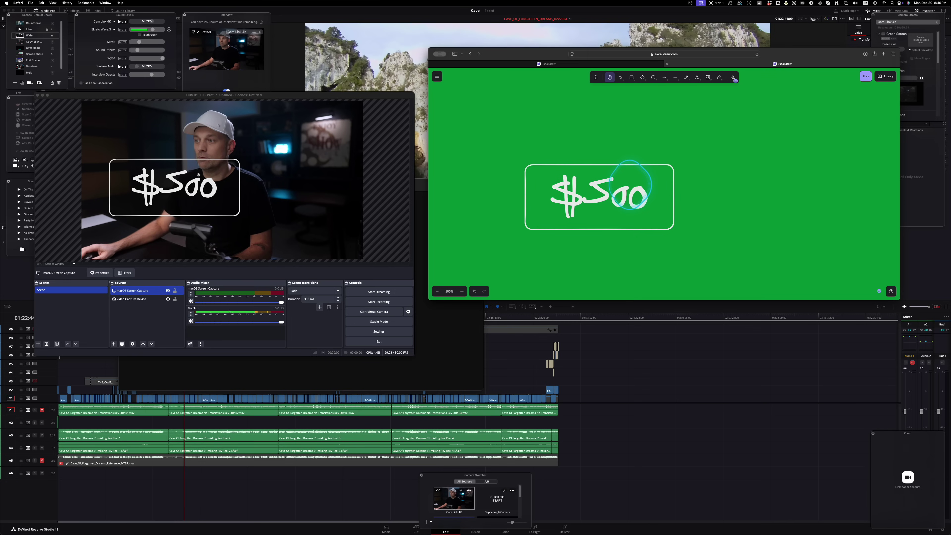
{"action": "left_click_drag", "start_coordinate": [617, 188], "coordinate": [622, 214]}
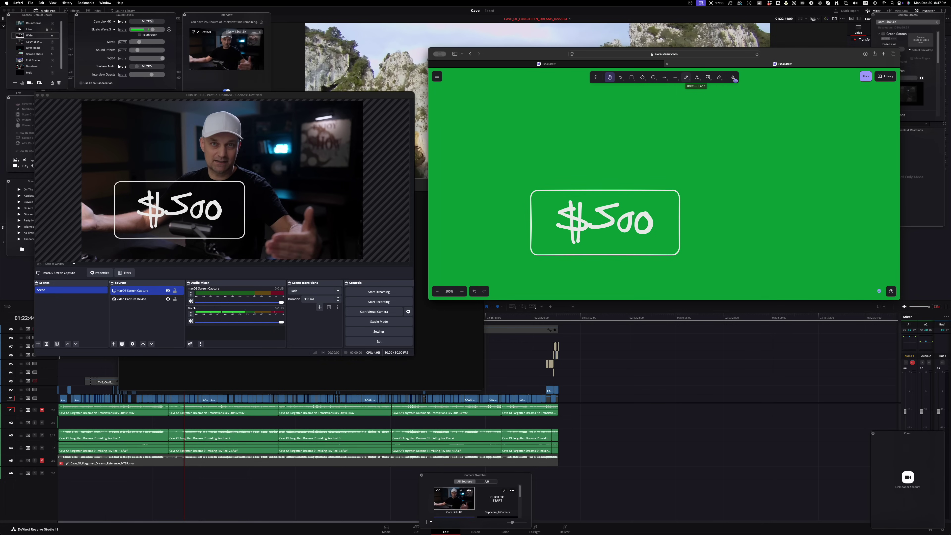
Draw thick freehand arrows on both sides of the presenter's head and a horizontal line with four ticks across his chest
{"action": "left_click", "coordinate": [686, 77]}
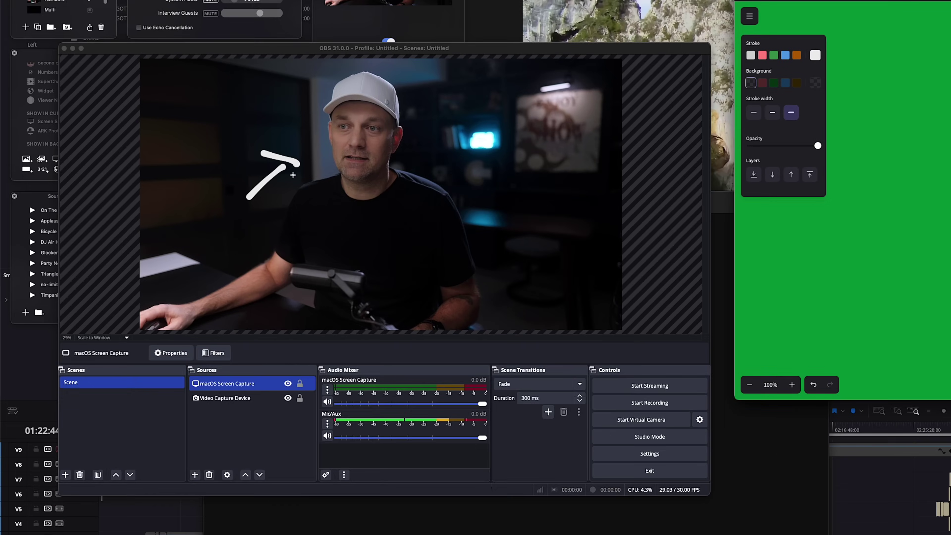
{"action": "left_click_drag", "start_coordinate": [169, 156], "coordinate": [188, 174]}
{"action": "left_click_drag", "start_coordinate": [275, 152], "coordinate": [282, 157]}
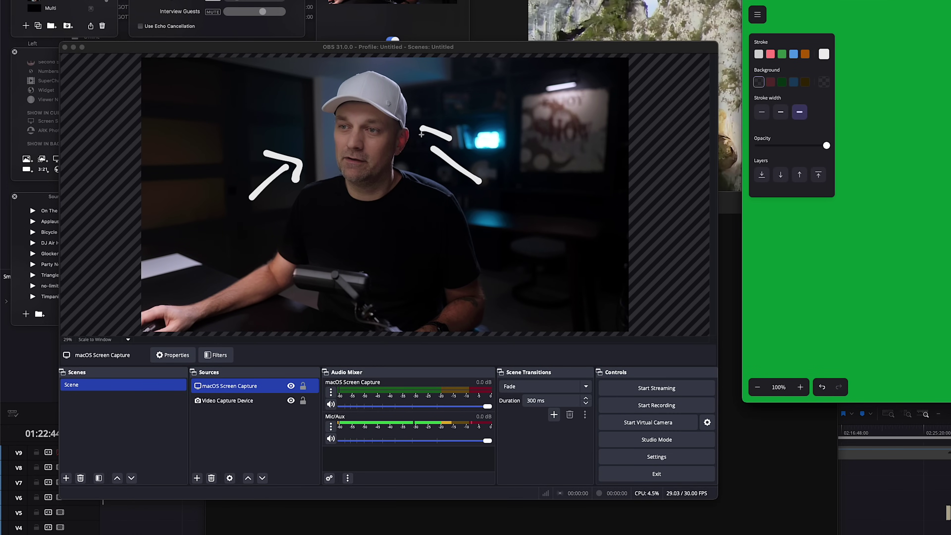
{"action": "left_click_drag", "start_coordinate": [421, 134], "coordinate": [441, 181]}
{"action": "mouse_move", "coordinate": [264, 239]}
{"action": "left_mouse_down"}
{"action": "mouse_move", "coordinate": [278, 265]}
{"action": "mouse_move", "coordinate": [307, 253]}
{"action": "left_mouse_up"}
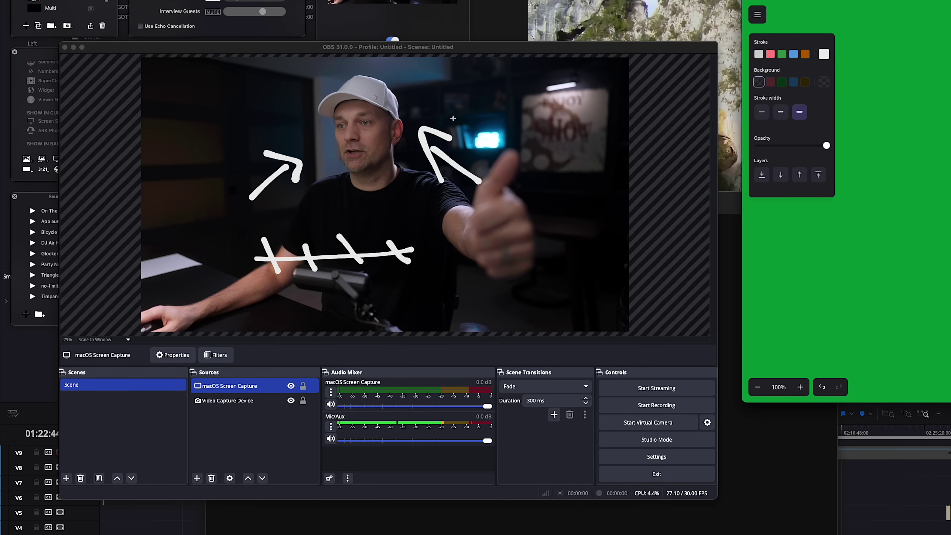
Draw a large freehand loop beside the presenter and a thick arrow pointing down at its upper edge
{"action": "left_click_drag", "start_coordinate": [455, 118], "coordinate": [455, 273]}
{"action": "mouse_move", "coordinate": [527, 298]}
{"action": "left_mouse_down"}
{"action": "mouse_move", "coordinate": [554, 181]}
{"action": "mouse_move", "coordinate": [460, 121]}
{"action": "left_mouse_up"}
{"action": "mouse_move", "coordinate": [568, 101]}
{"action": "left_mouse_down"}
{"action": "mouse_move", "coordinate": [538, 158]}
{"action": "mouse_move", "coordinate": [572, 140]}
{"action": "left_mouse_up"}
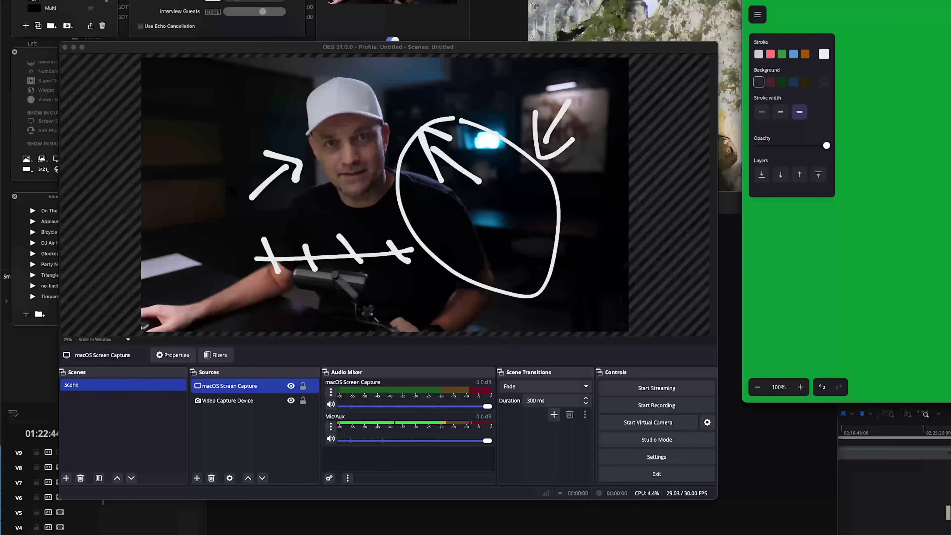